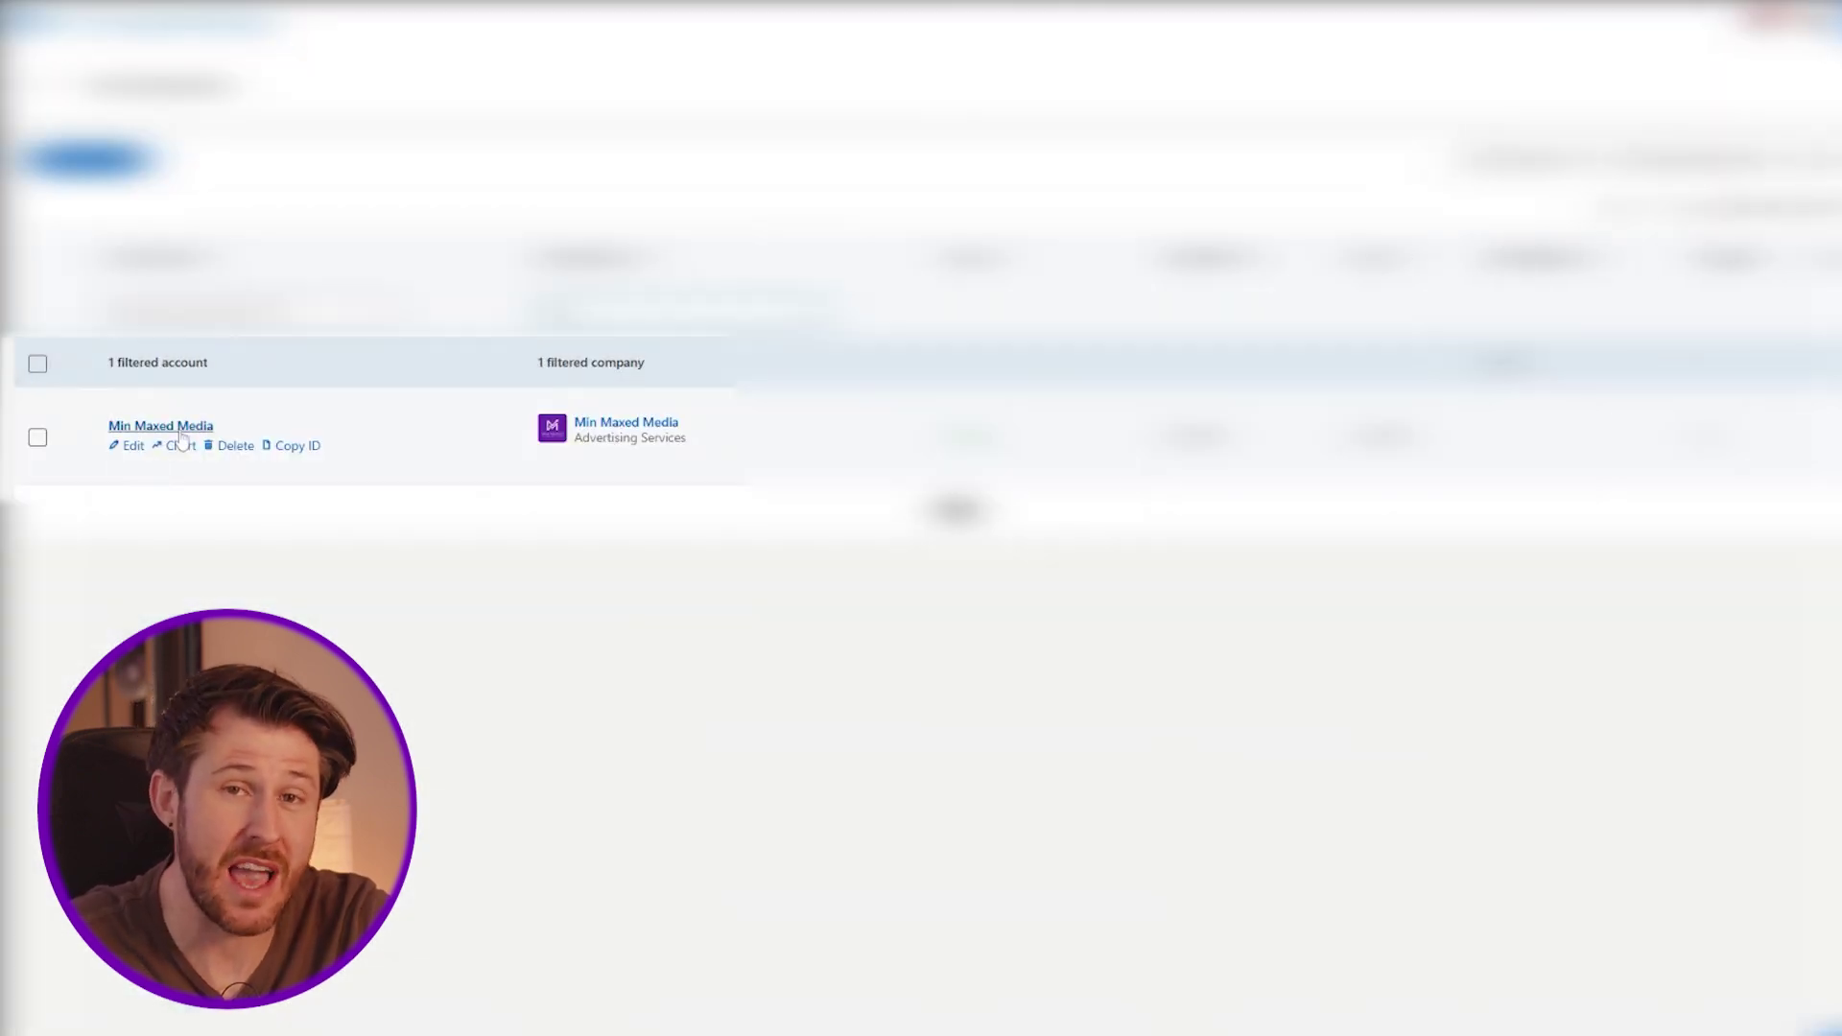
Step: Go to the ad account's Conversion tracking under Analyze and start a new Conversions API conversion
click(173, 428)
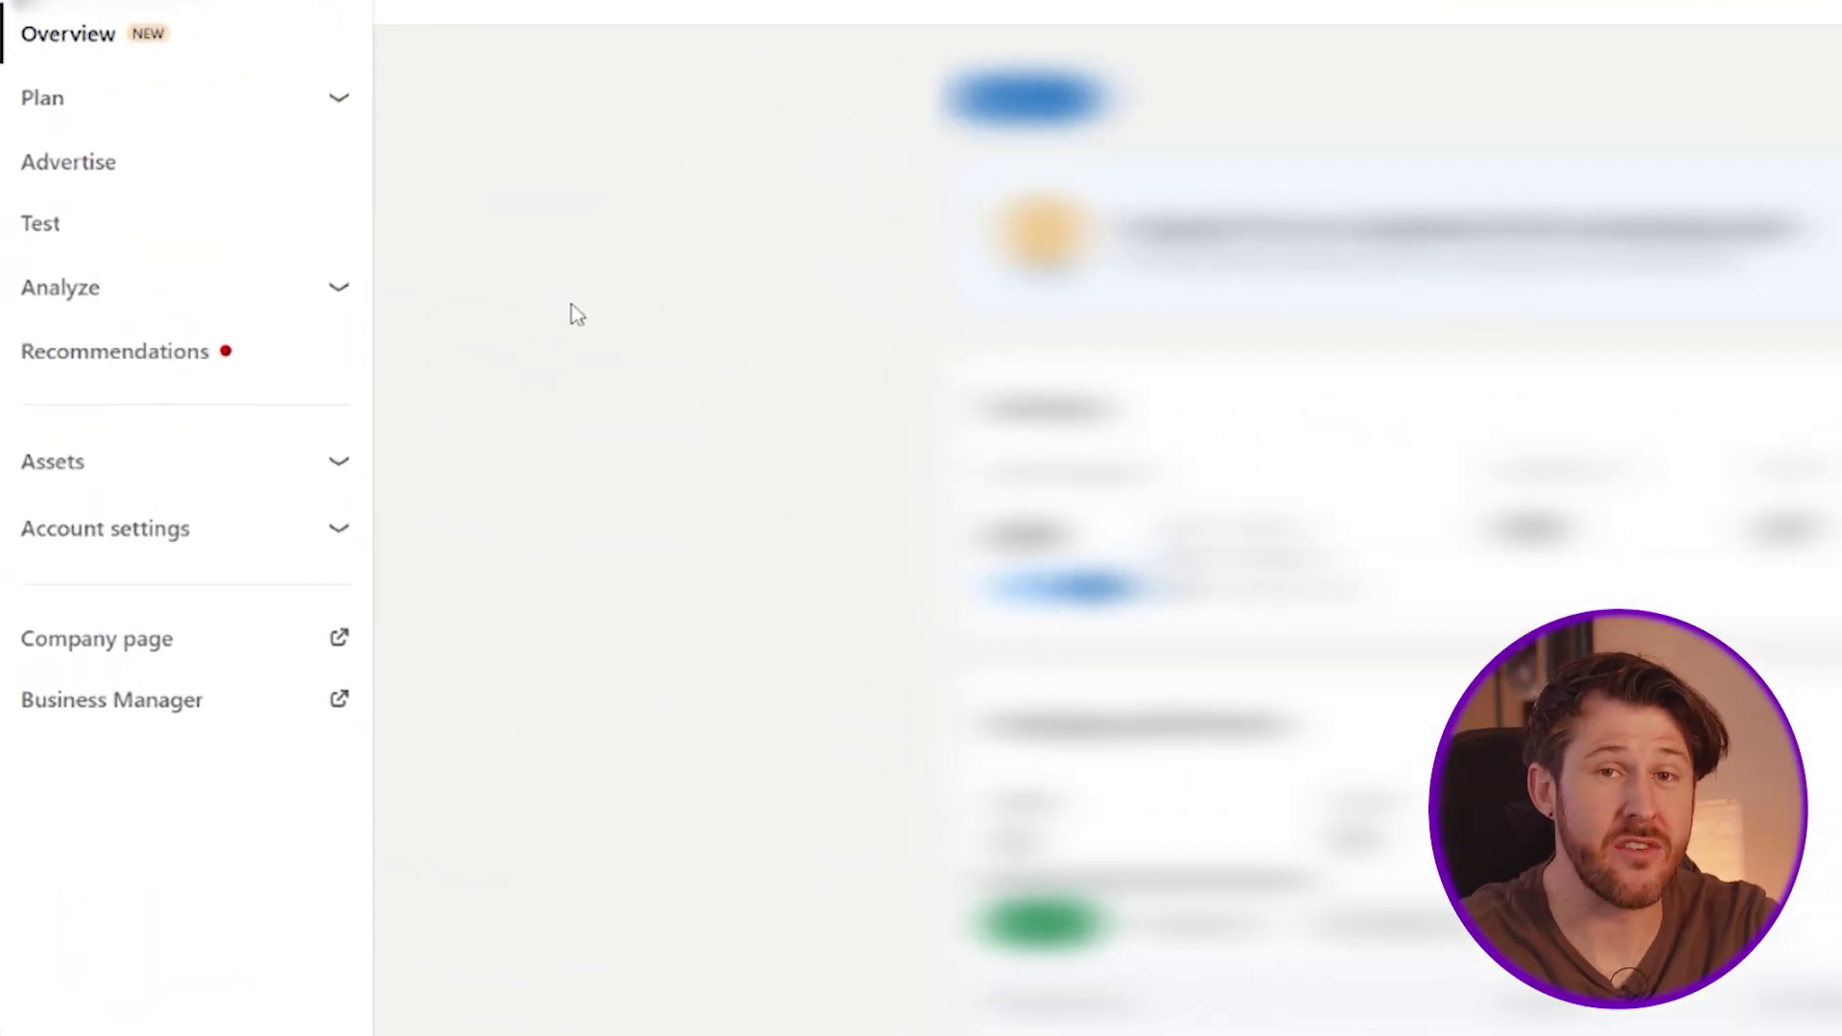
click(144, 298)
click(227, 521)
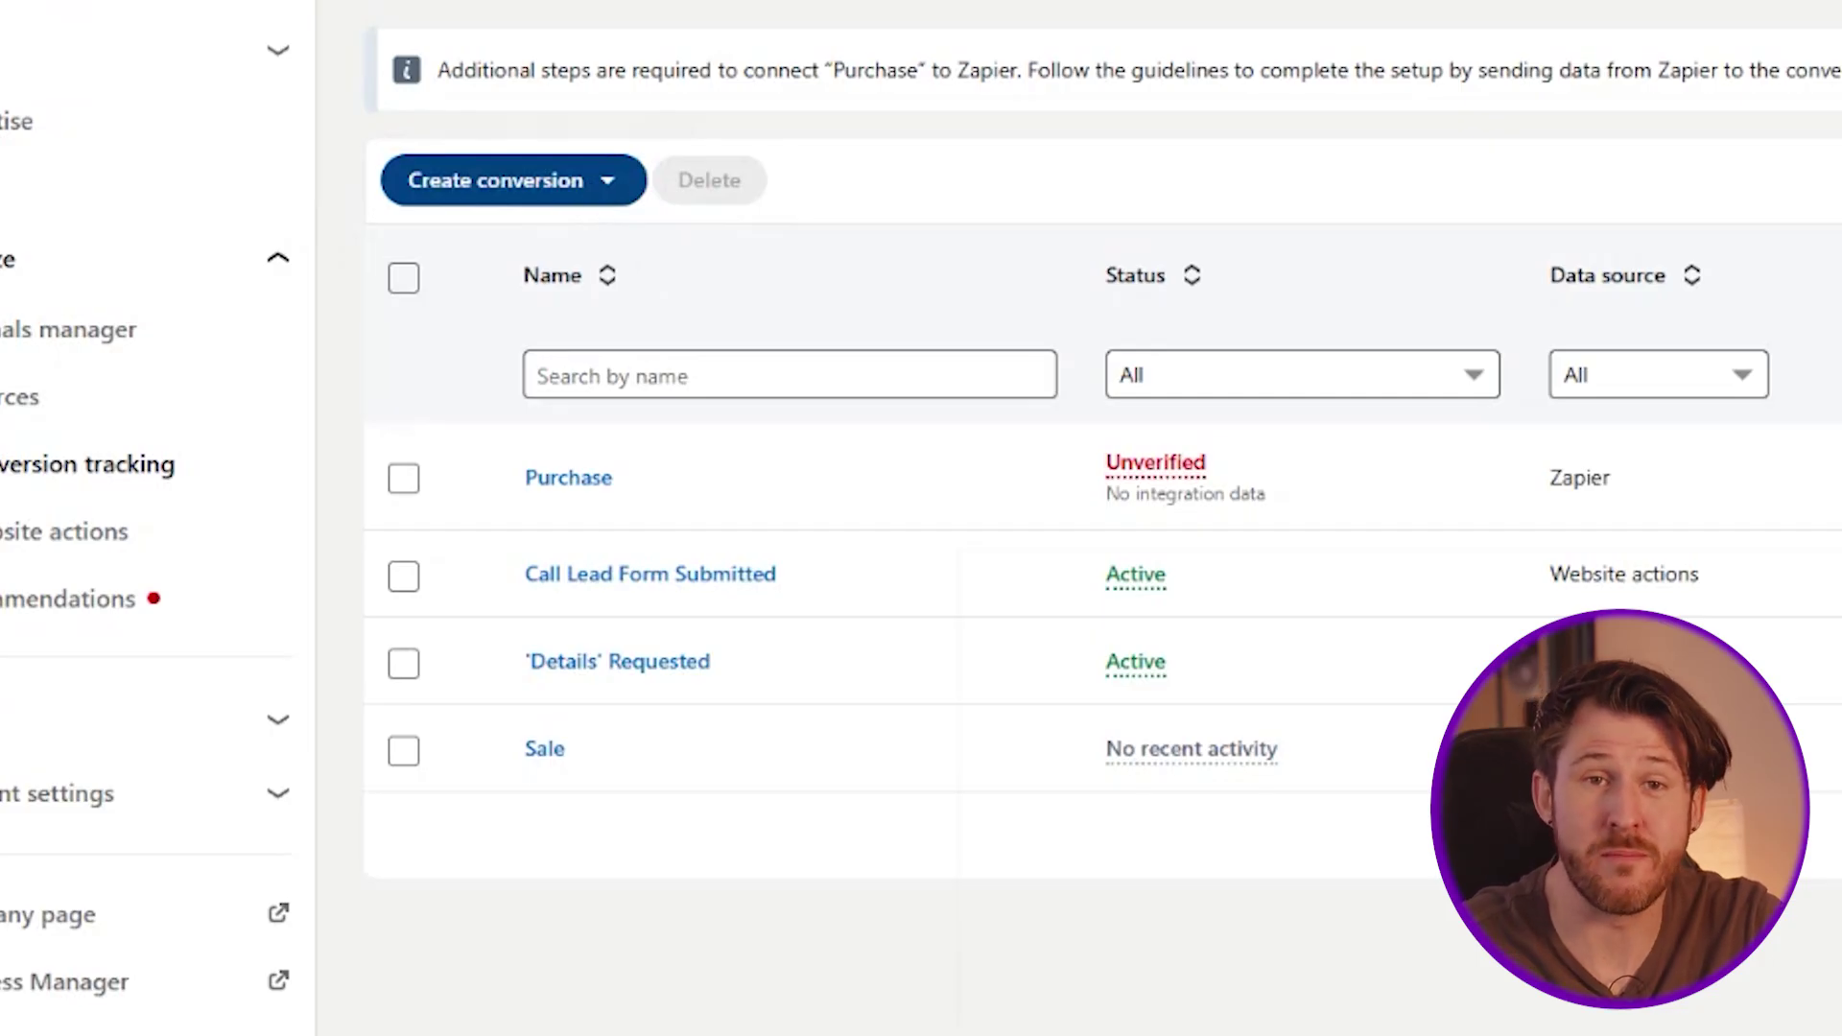
click(601, 184)
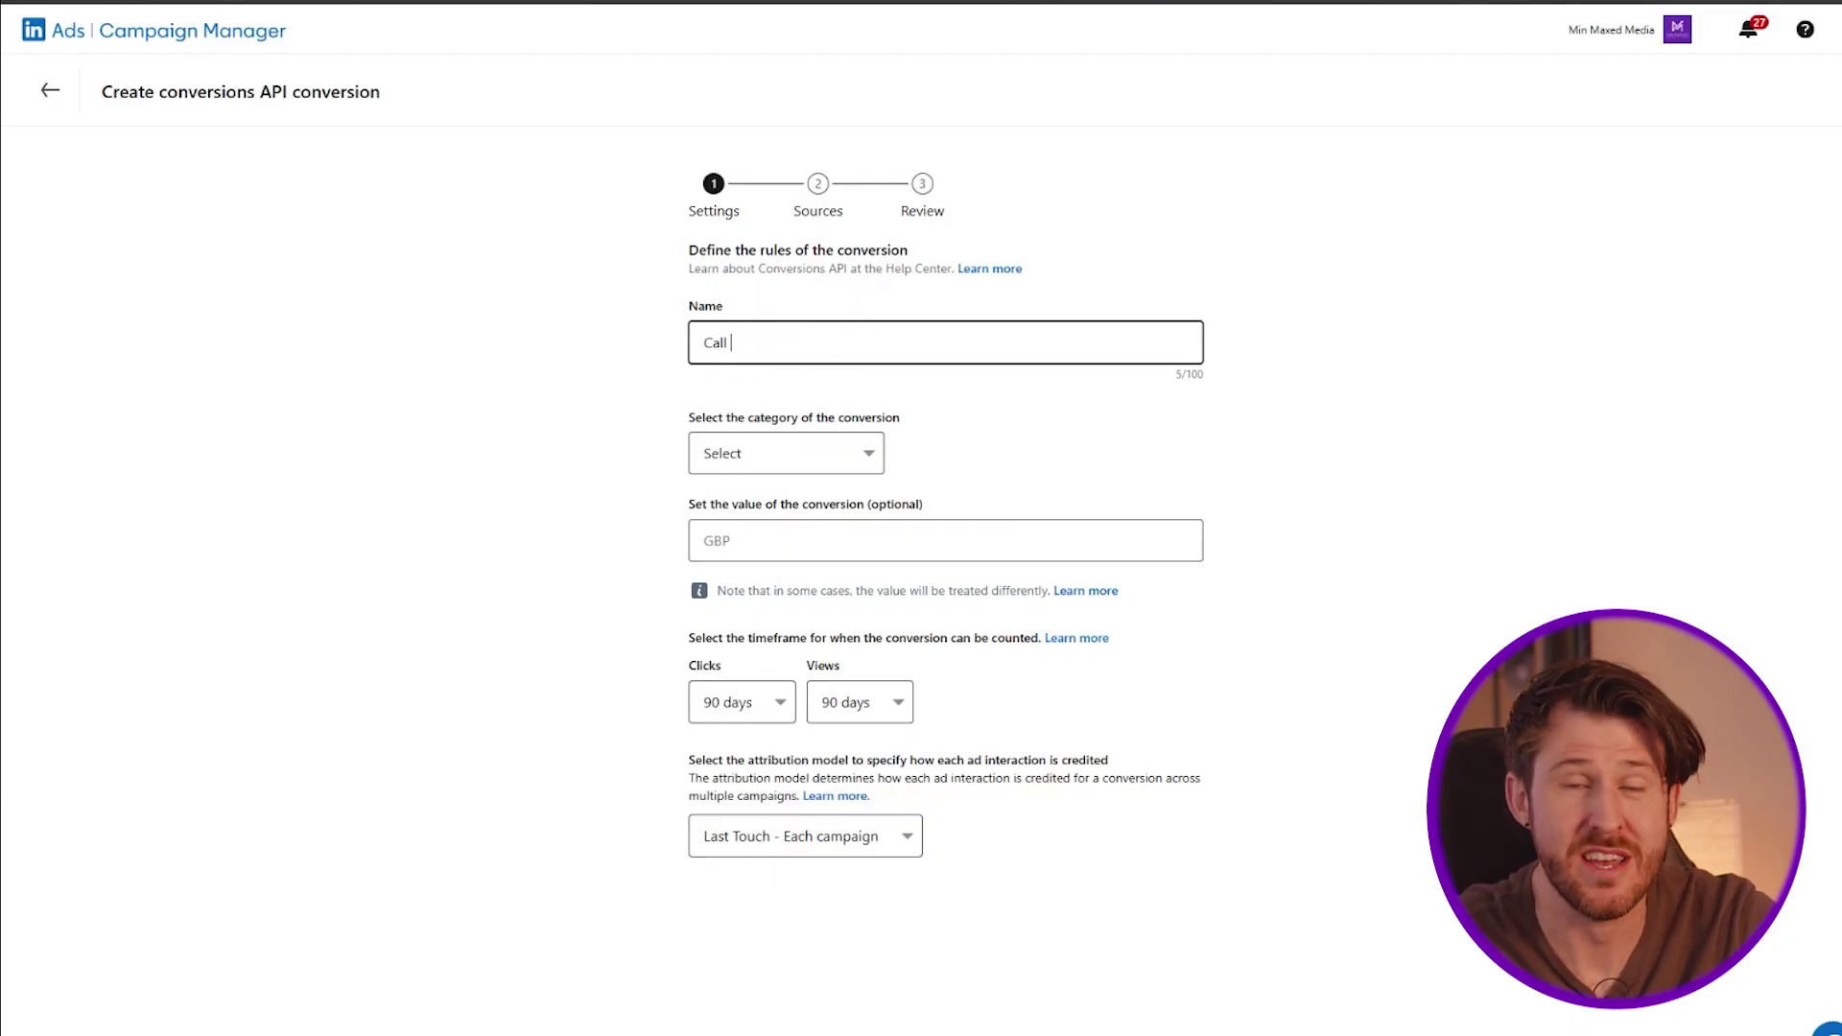
Step: Set category Schedule, clicks 30 days, views 7 days, attribution Last Touch - Last campaign
click(841, 462)
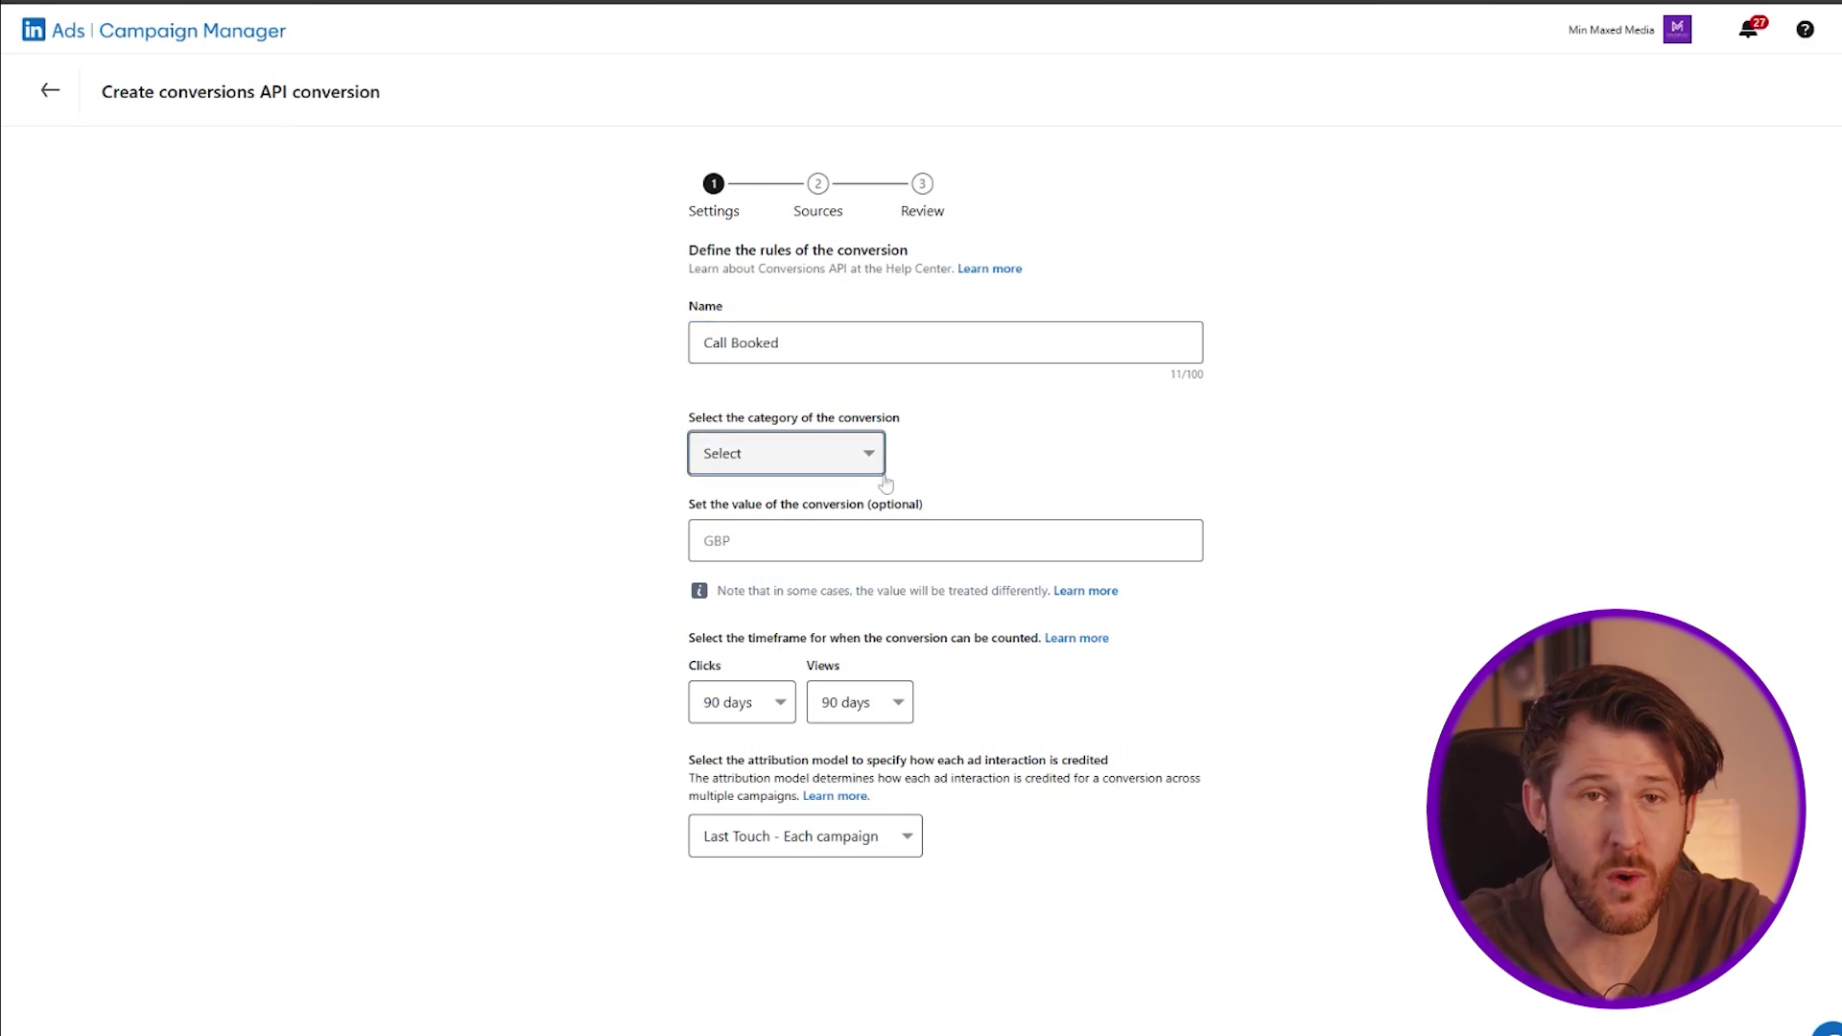
click(885, 485)
click(749, 703)
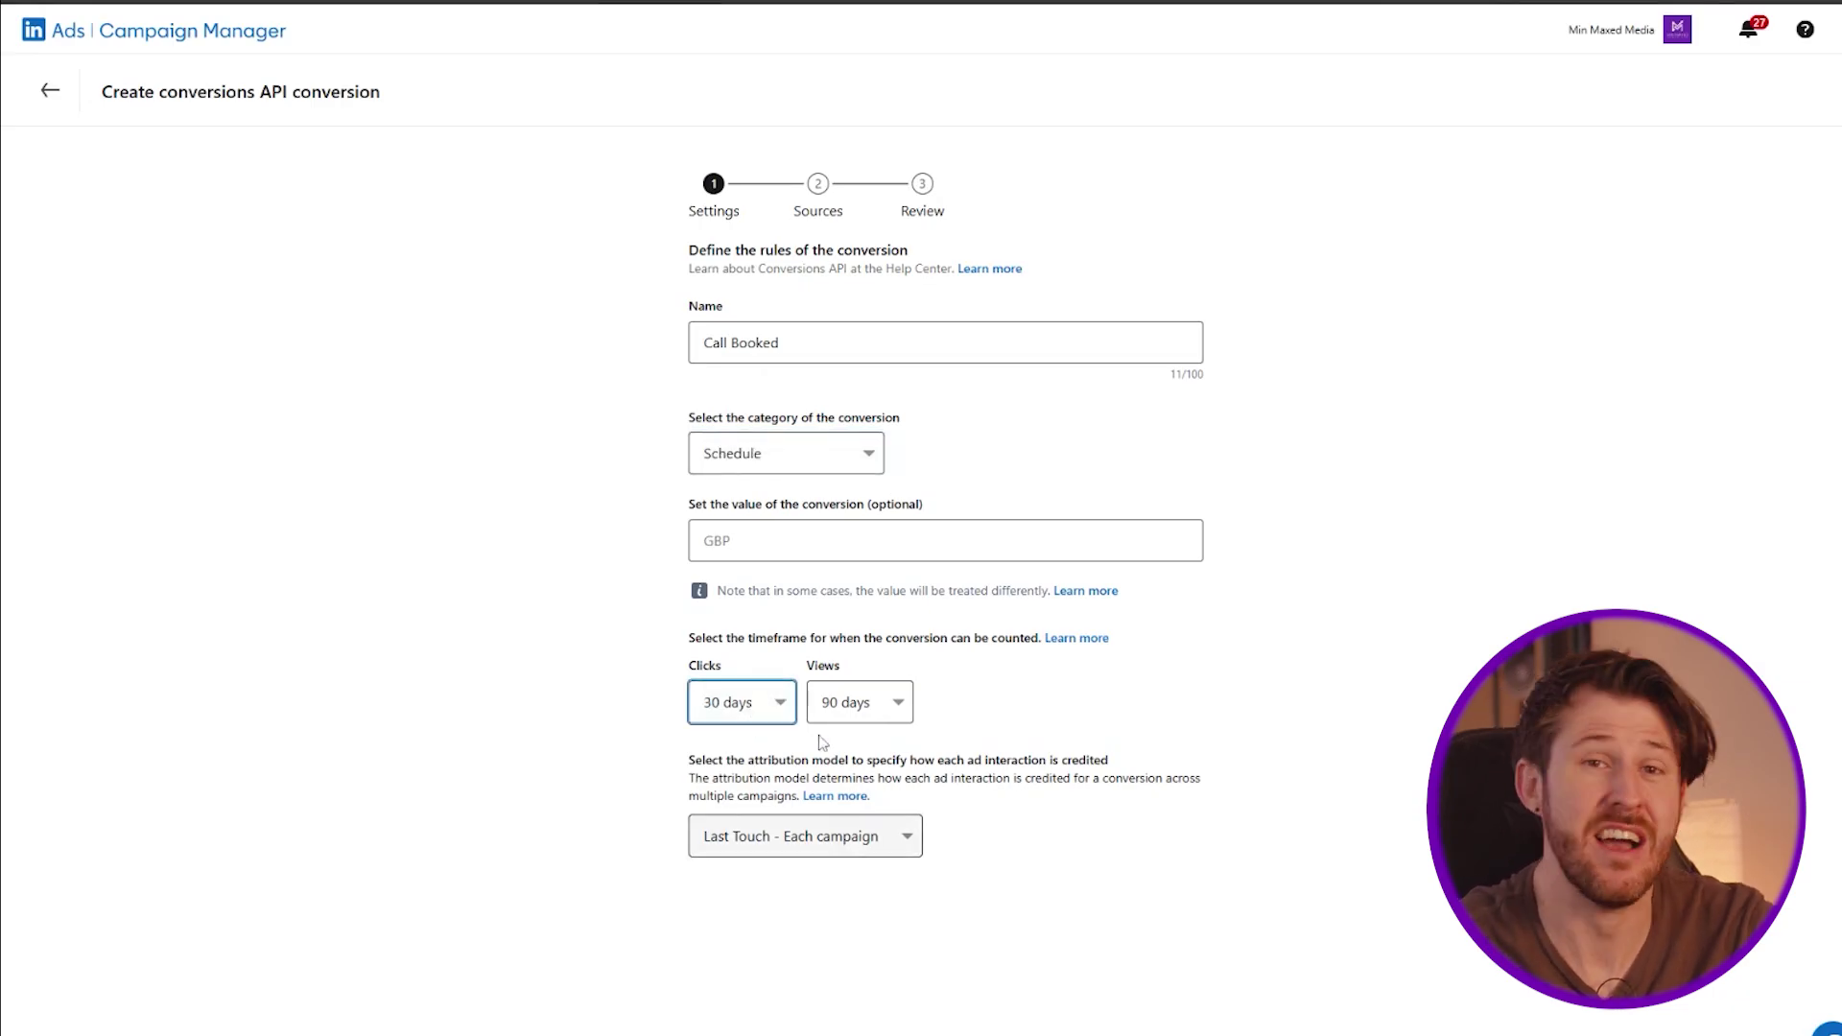
click(871, 720)
click(864, 763)
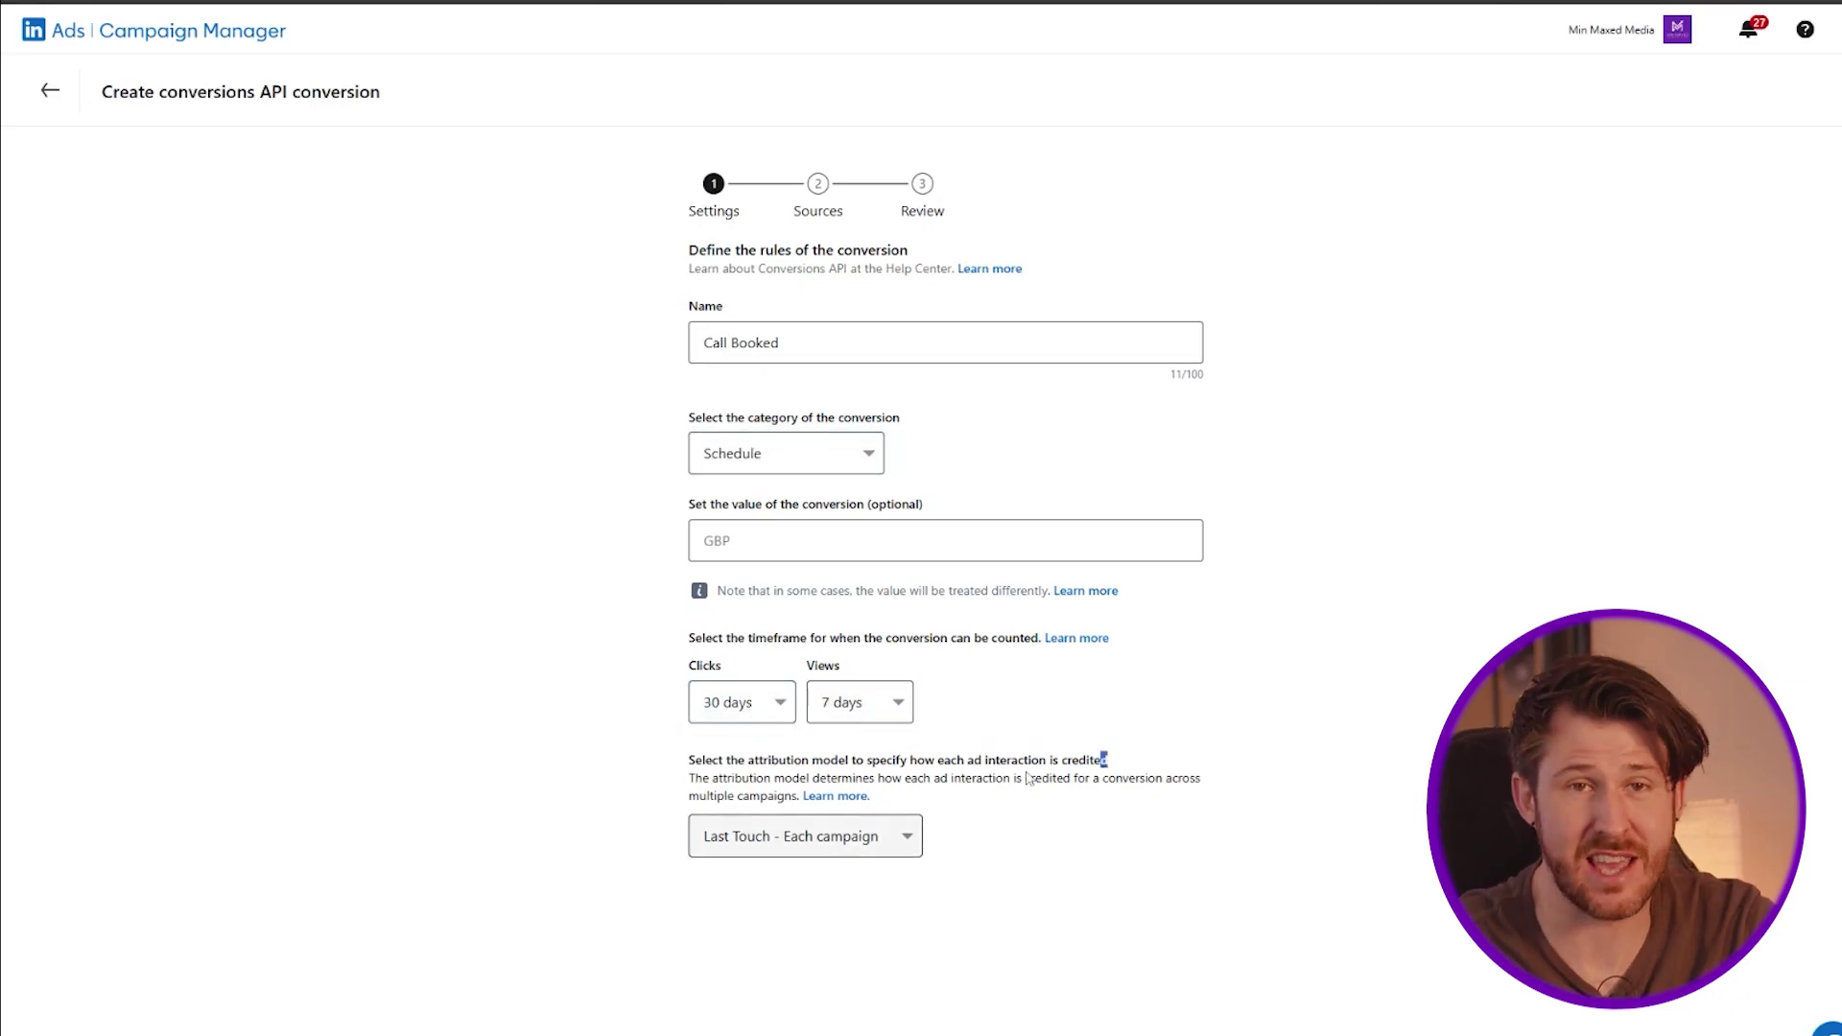
click(857, 859)
scroll(1162, 955, down, 1)
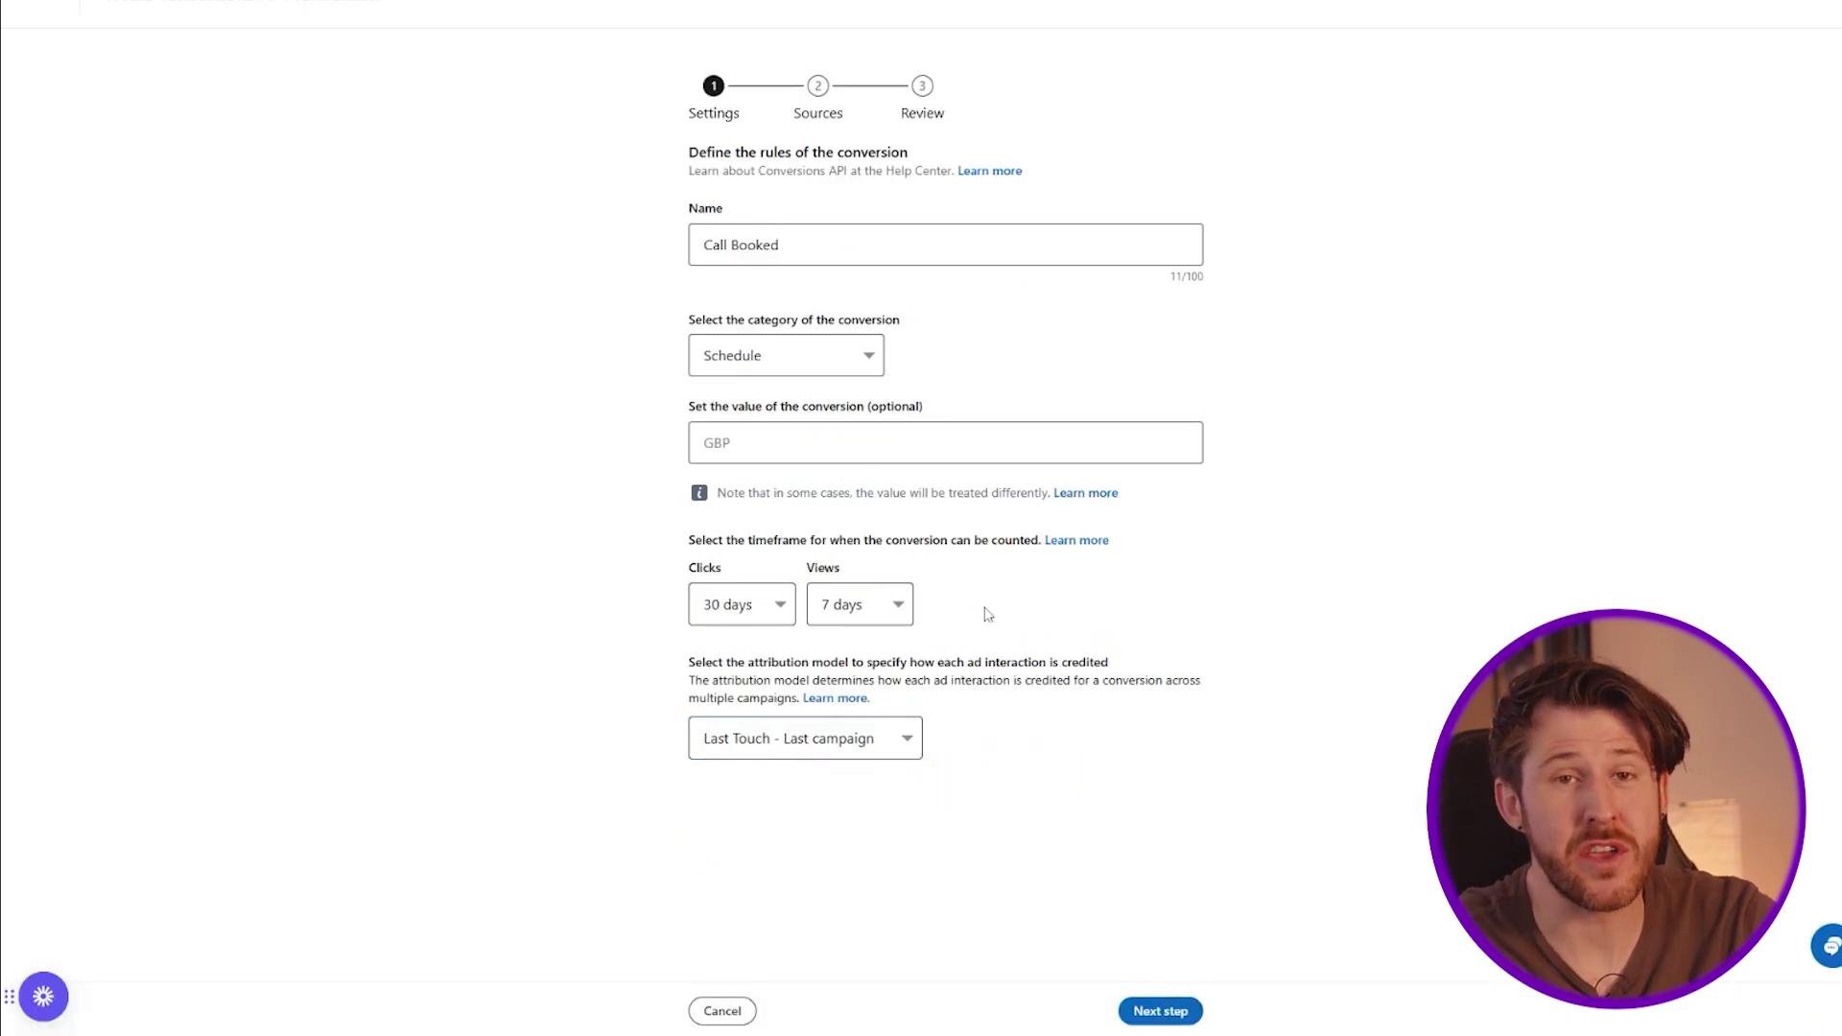
Step: Choose Calendly as the data source and accept connecting it through Zapier
click(1131, 1010)
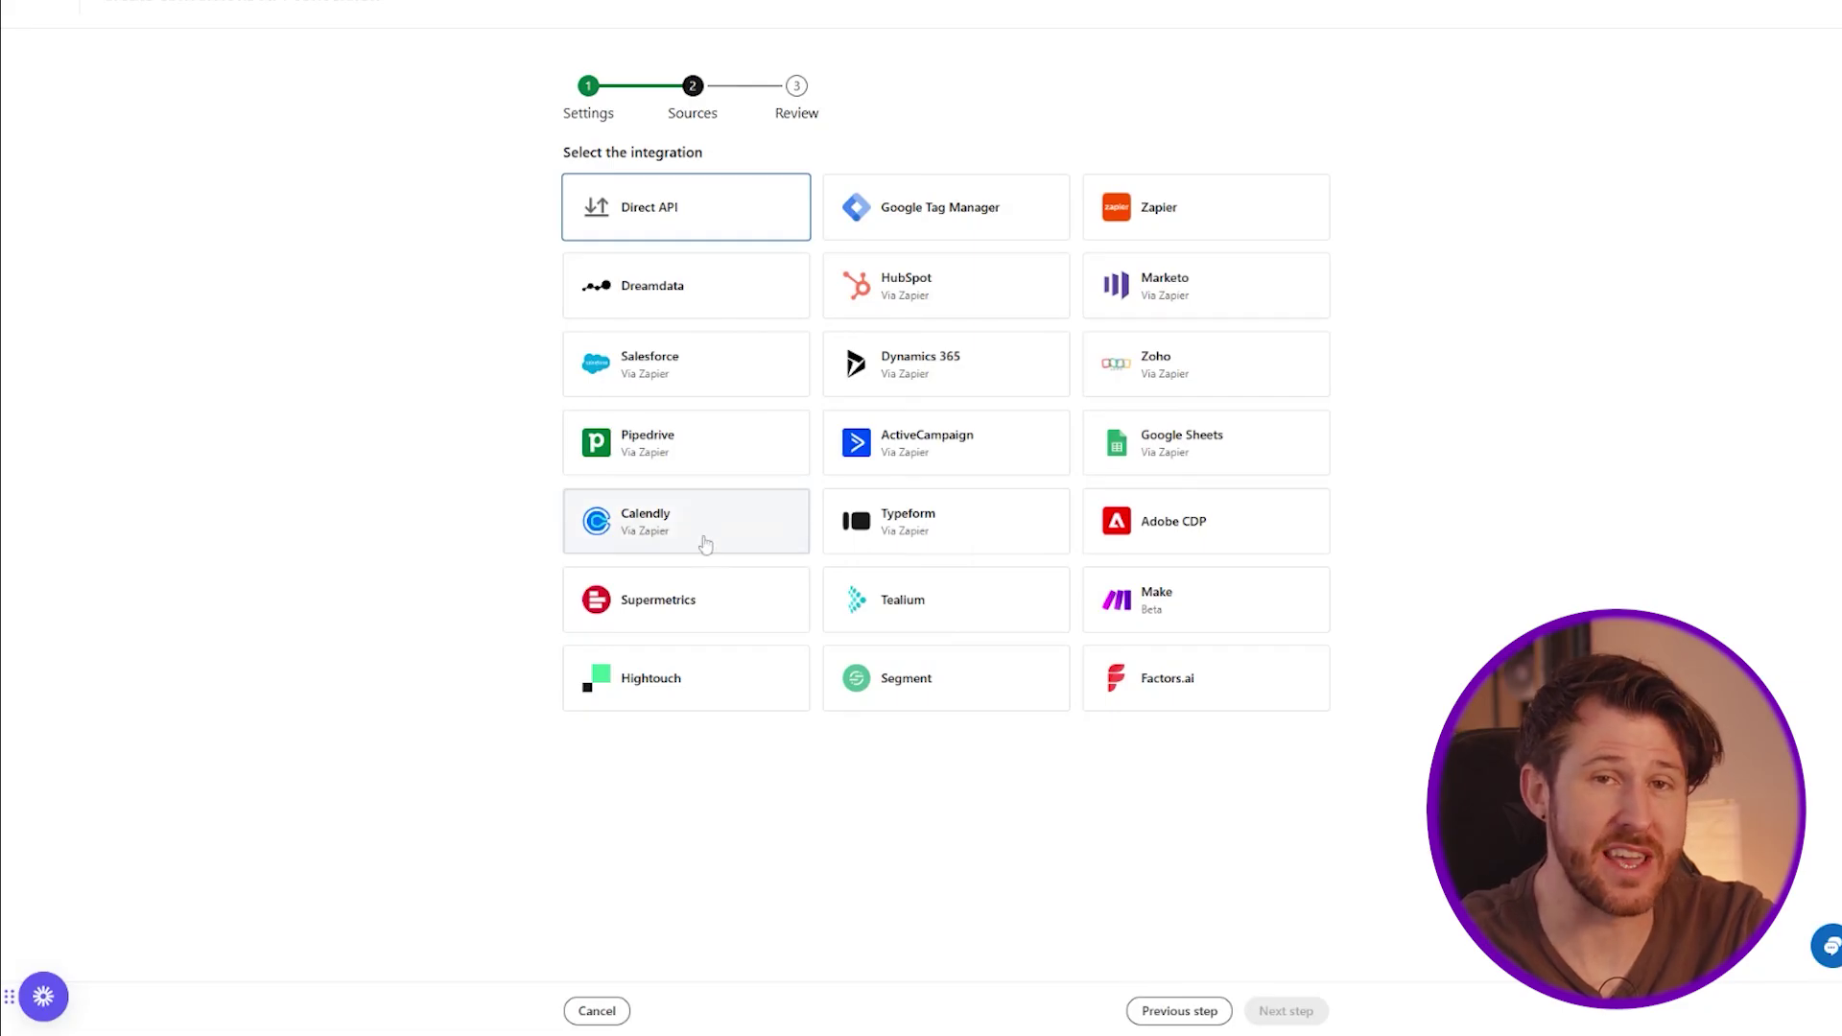
click(700, 542)
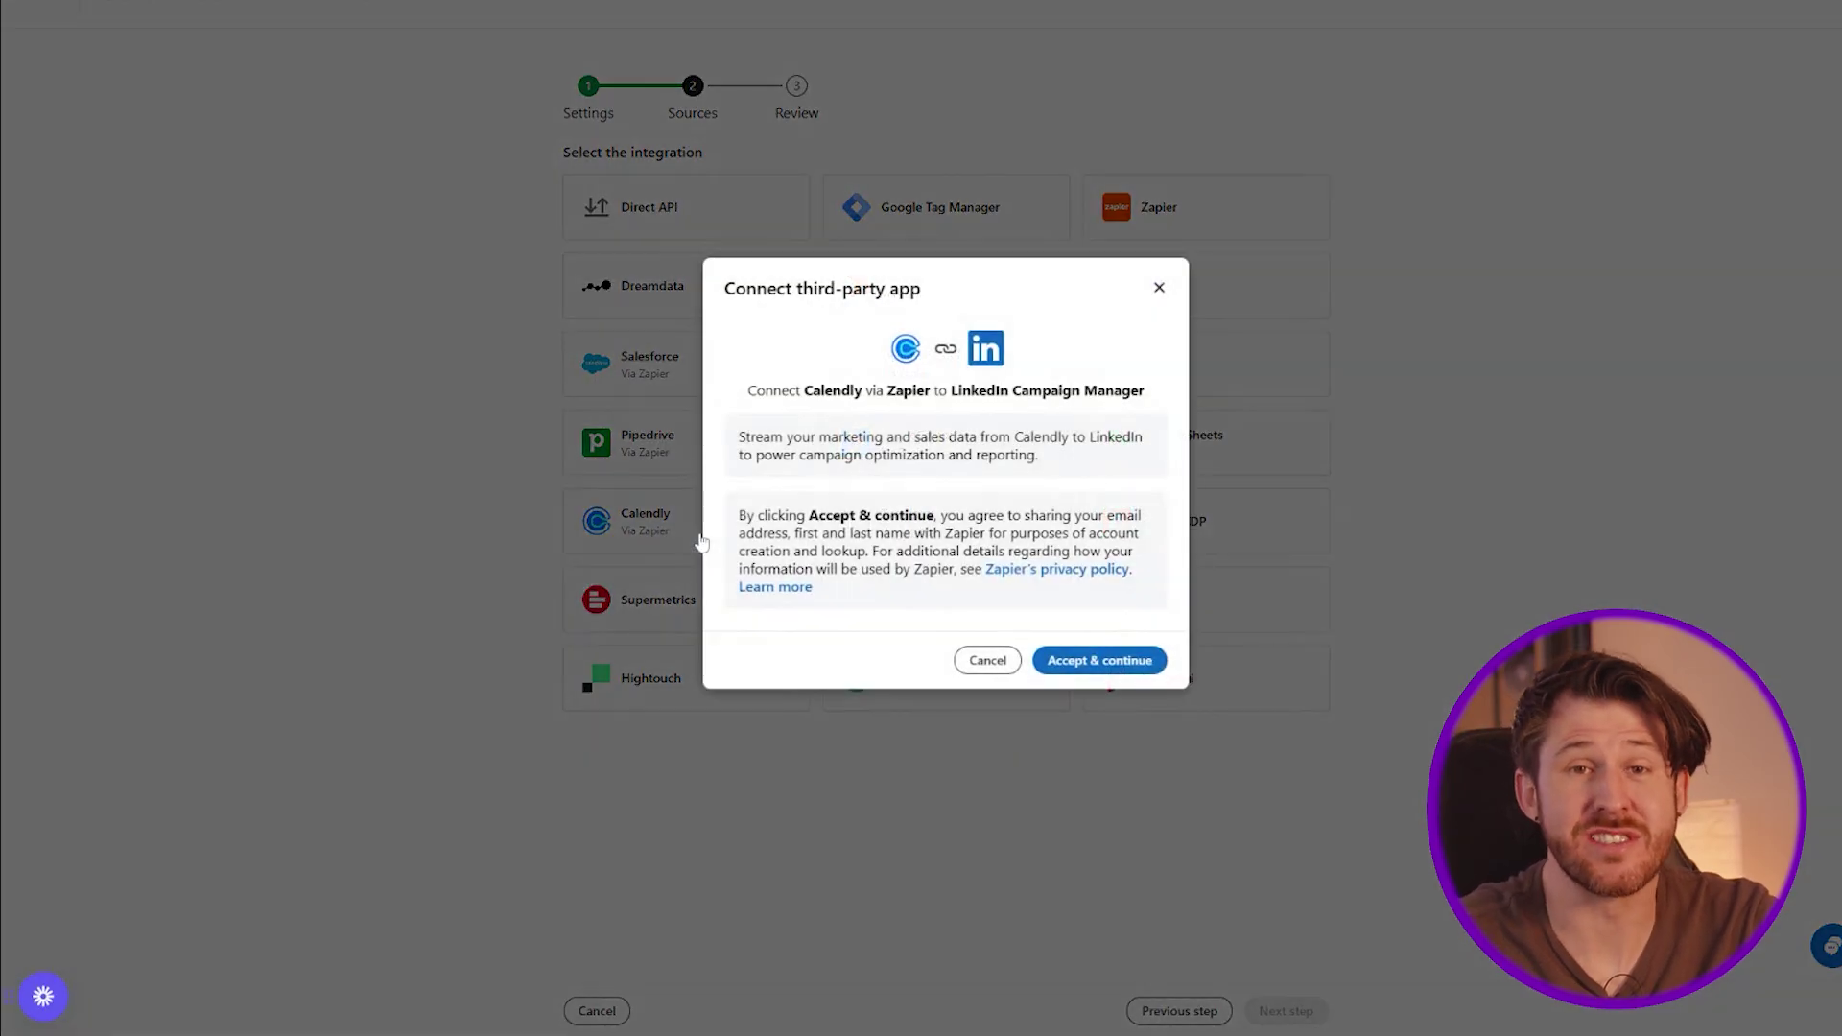
click(1067, 670)
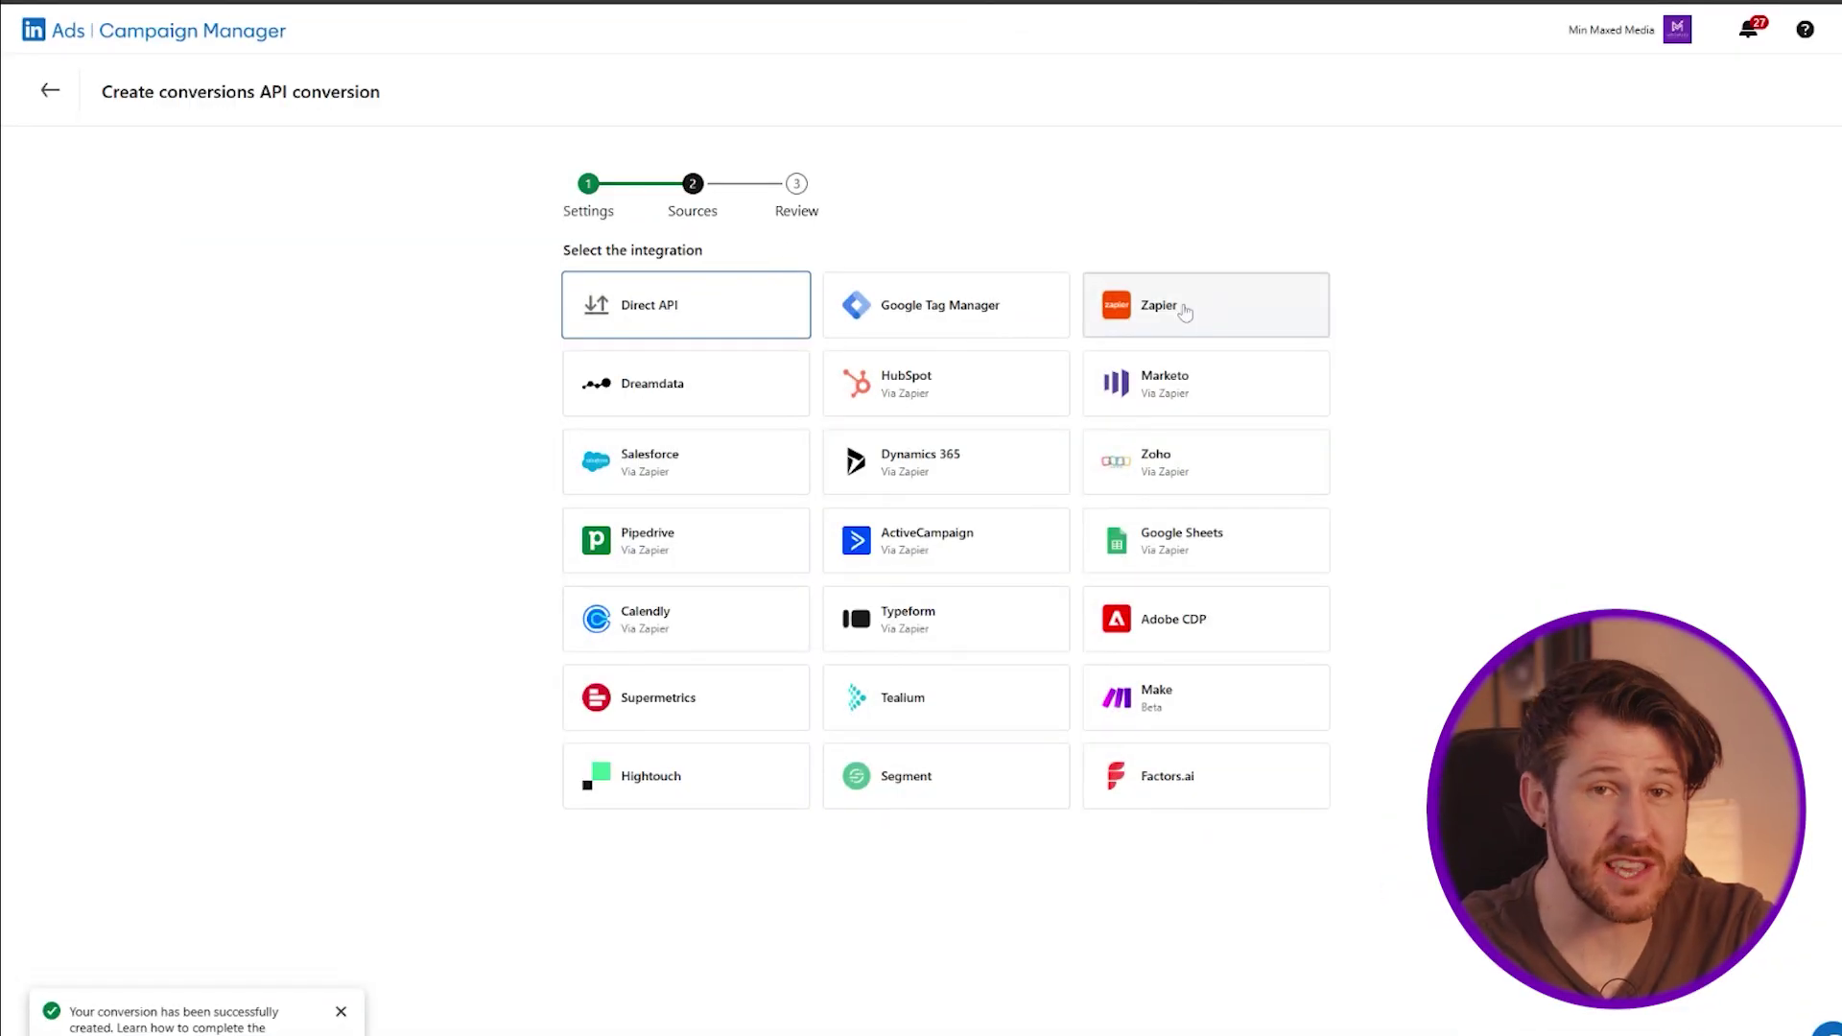
click(1183, 313)
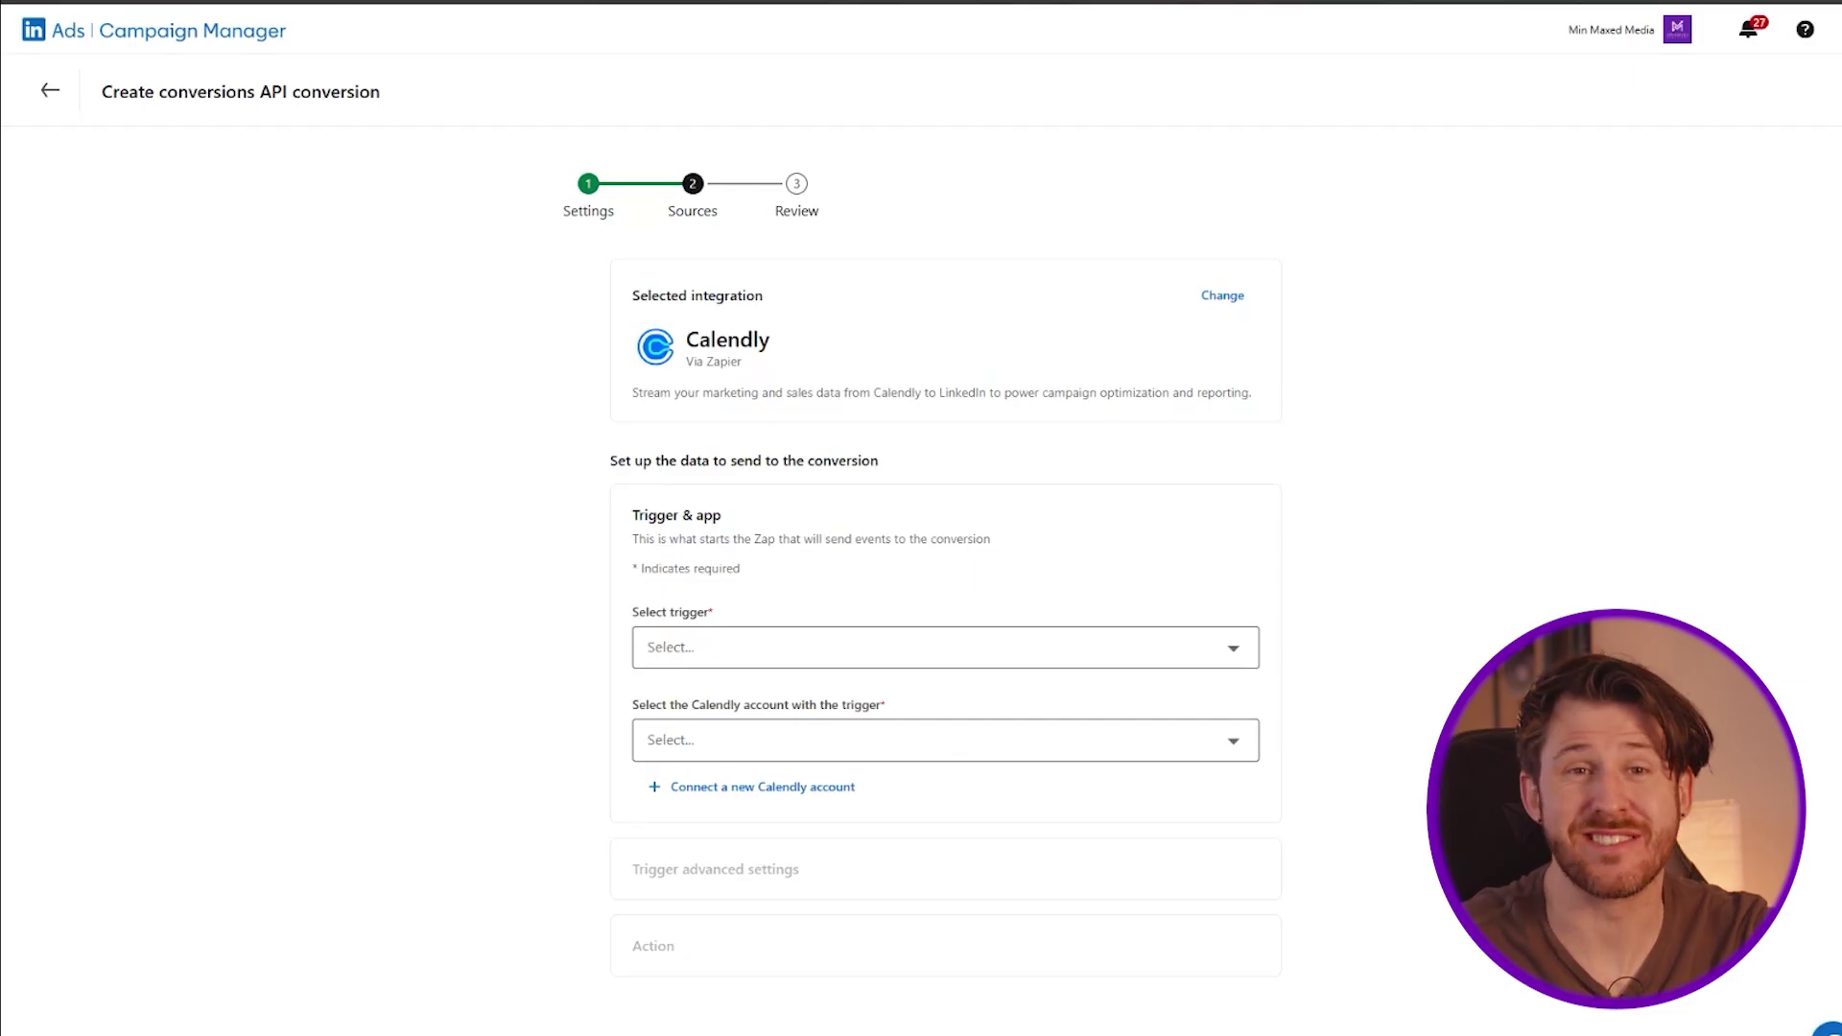
Step: Set the Calendly trigger to fire when an invitee schedules an event
click(1224, 656)
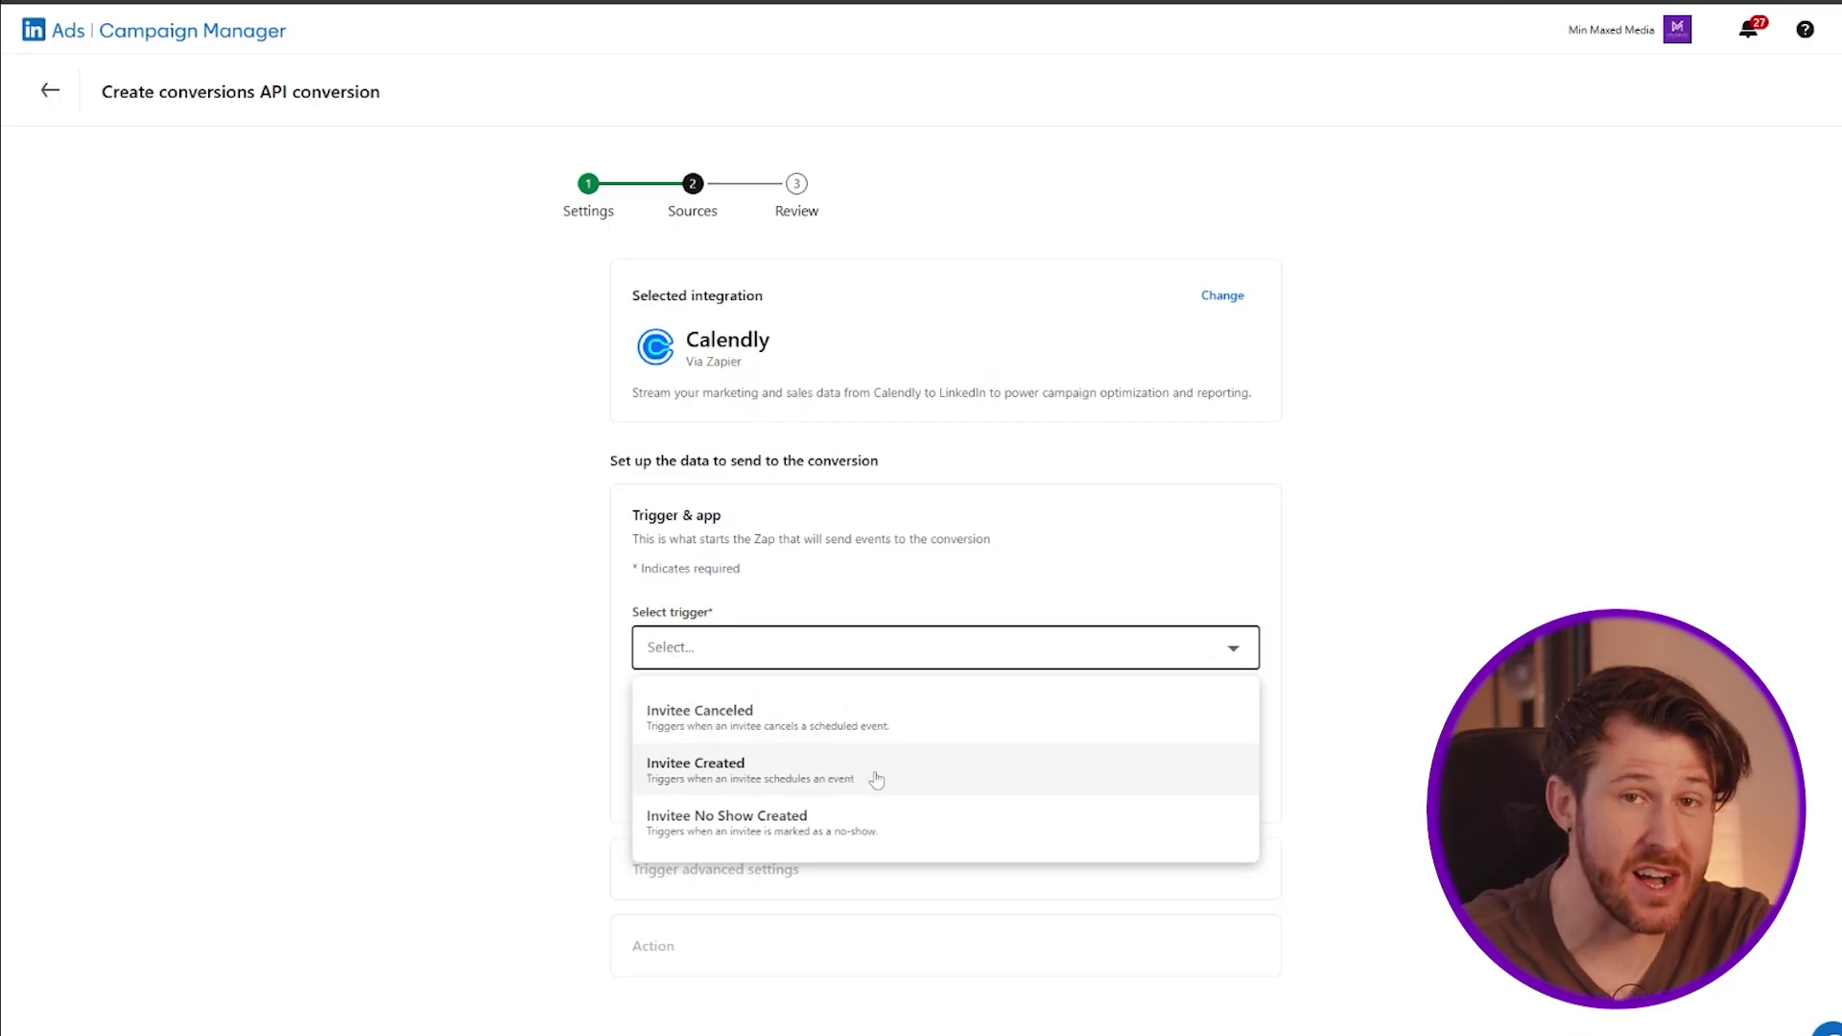
click(893, 779)
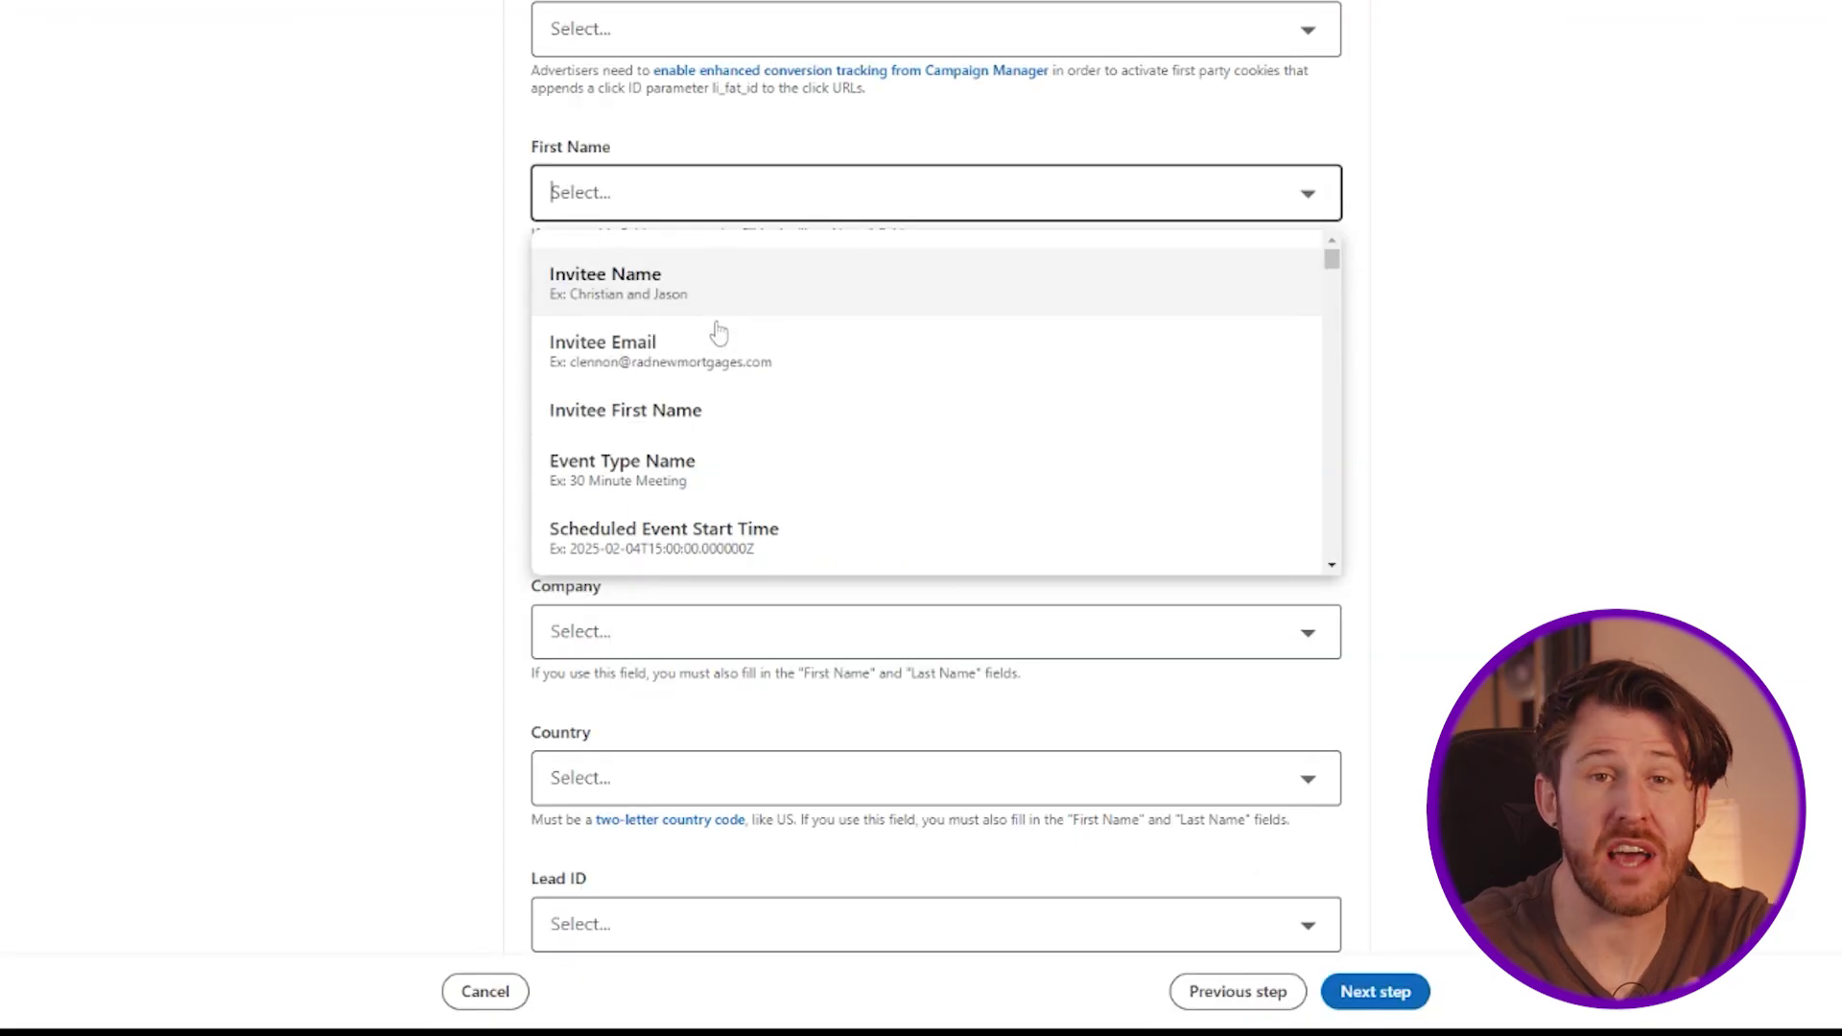
Step: Map First Name and Last Name to the invitee's names, leave Title and Company unmapped, and proceed to review
click(699, 410)
click(720, 339)
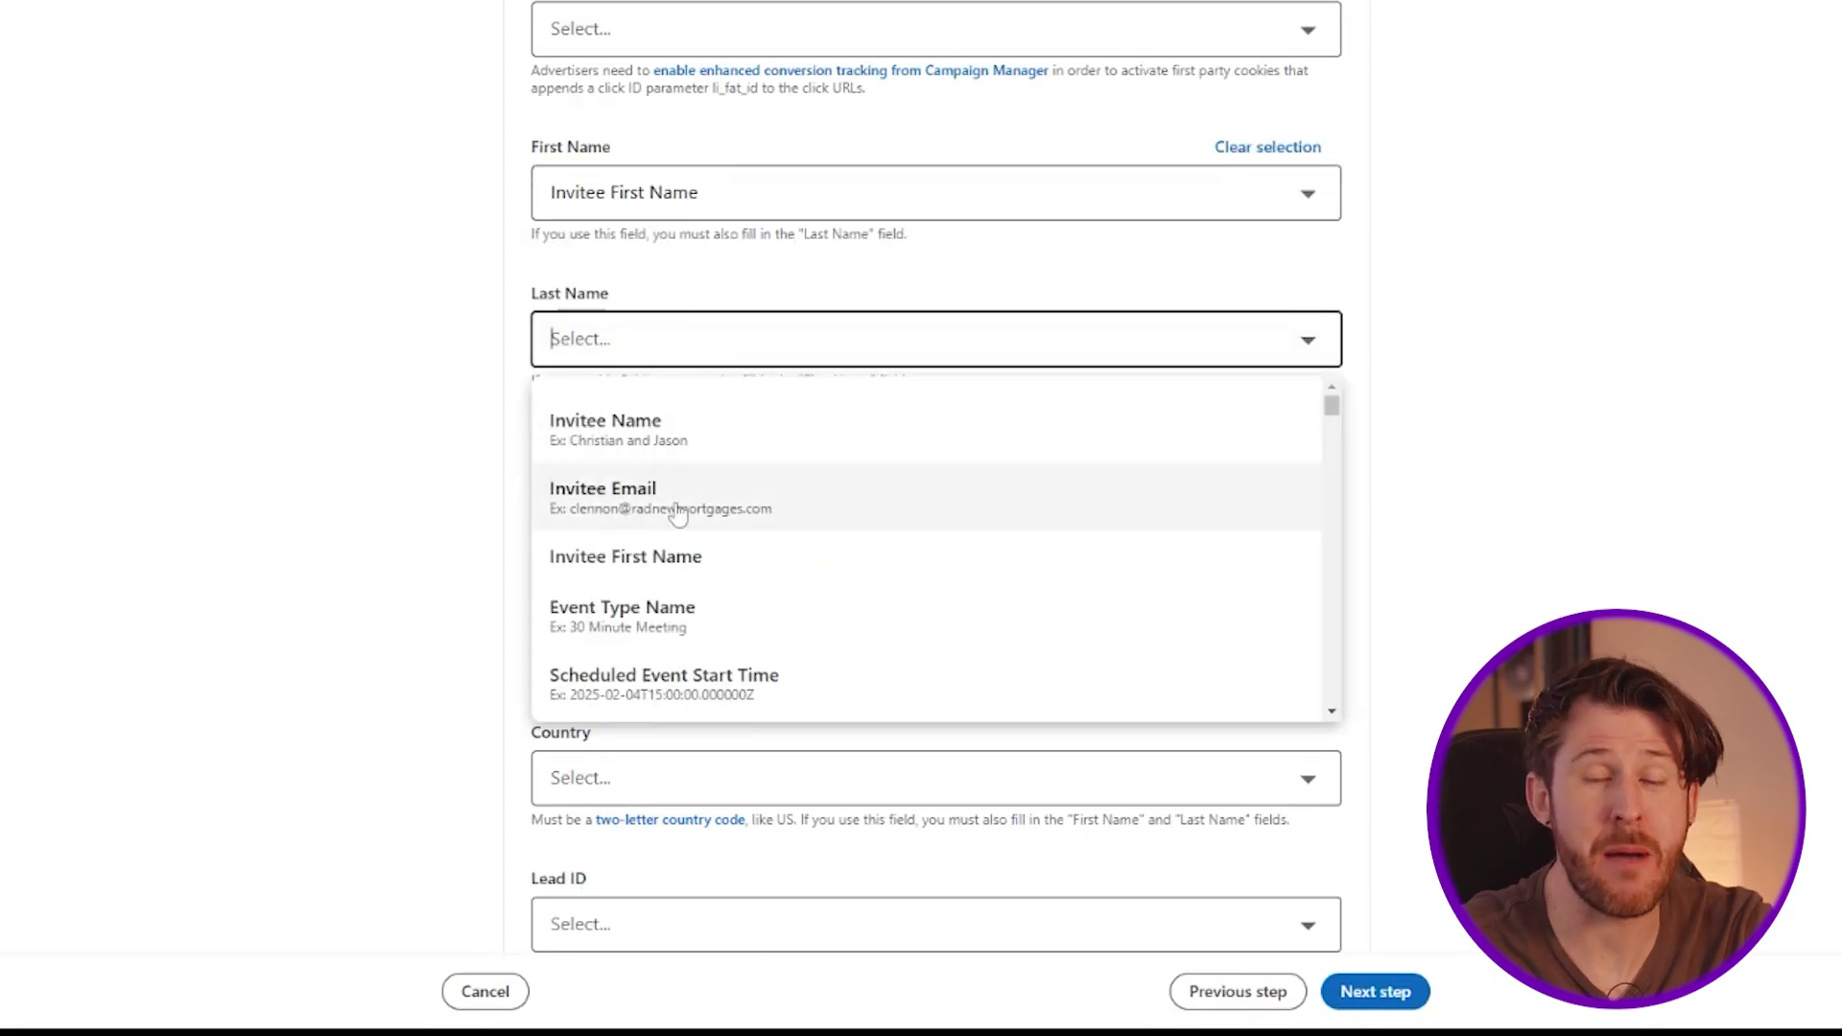
scroll(682, 498, down, 1)
click(647, 592)
click(768, 497)
scroll(301, 477, down, 2)
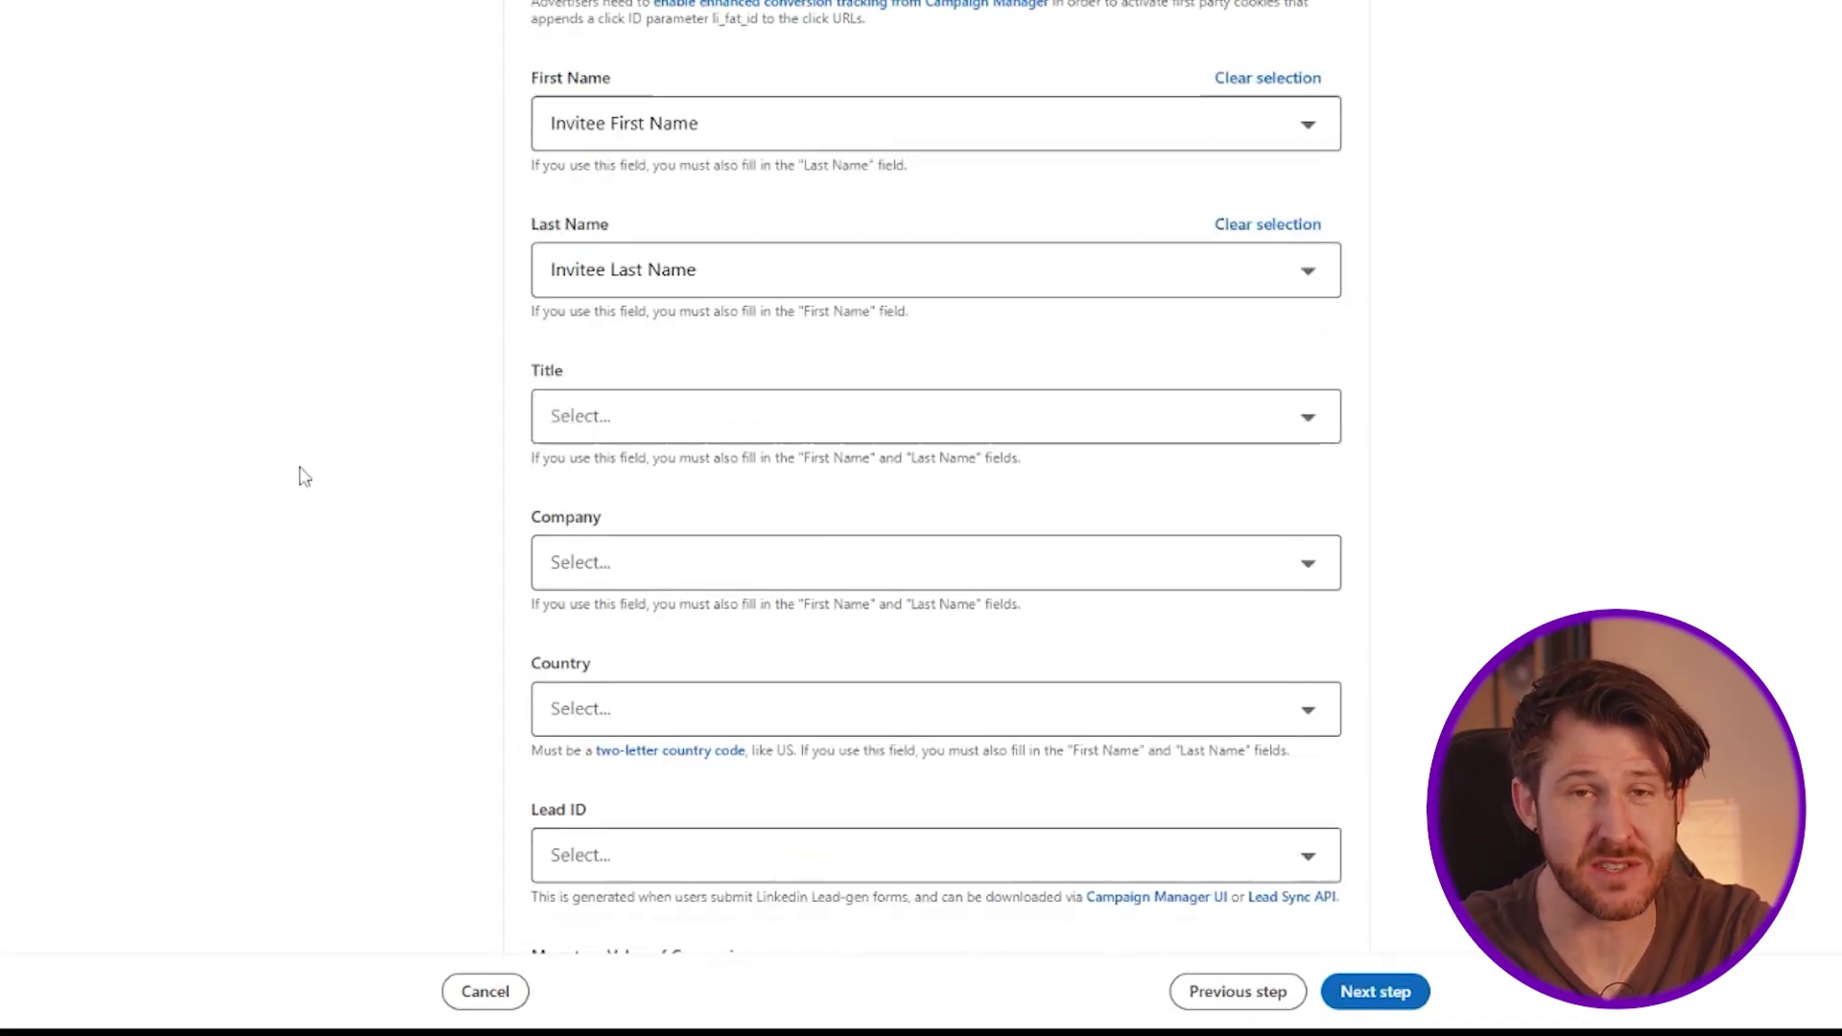
scroll(300, 477, down, 1)
click(645, 403)
scroll(737, 577, down, 1)
scroll(737, 578, down, 2)
scroll(738, 577, down, 2)
scroll(737, 578, down, 2)
scroll(736, 577, down, 2)
key(Escape)
scroll(599, 539, down, 1)
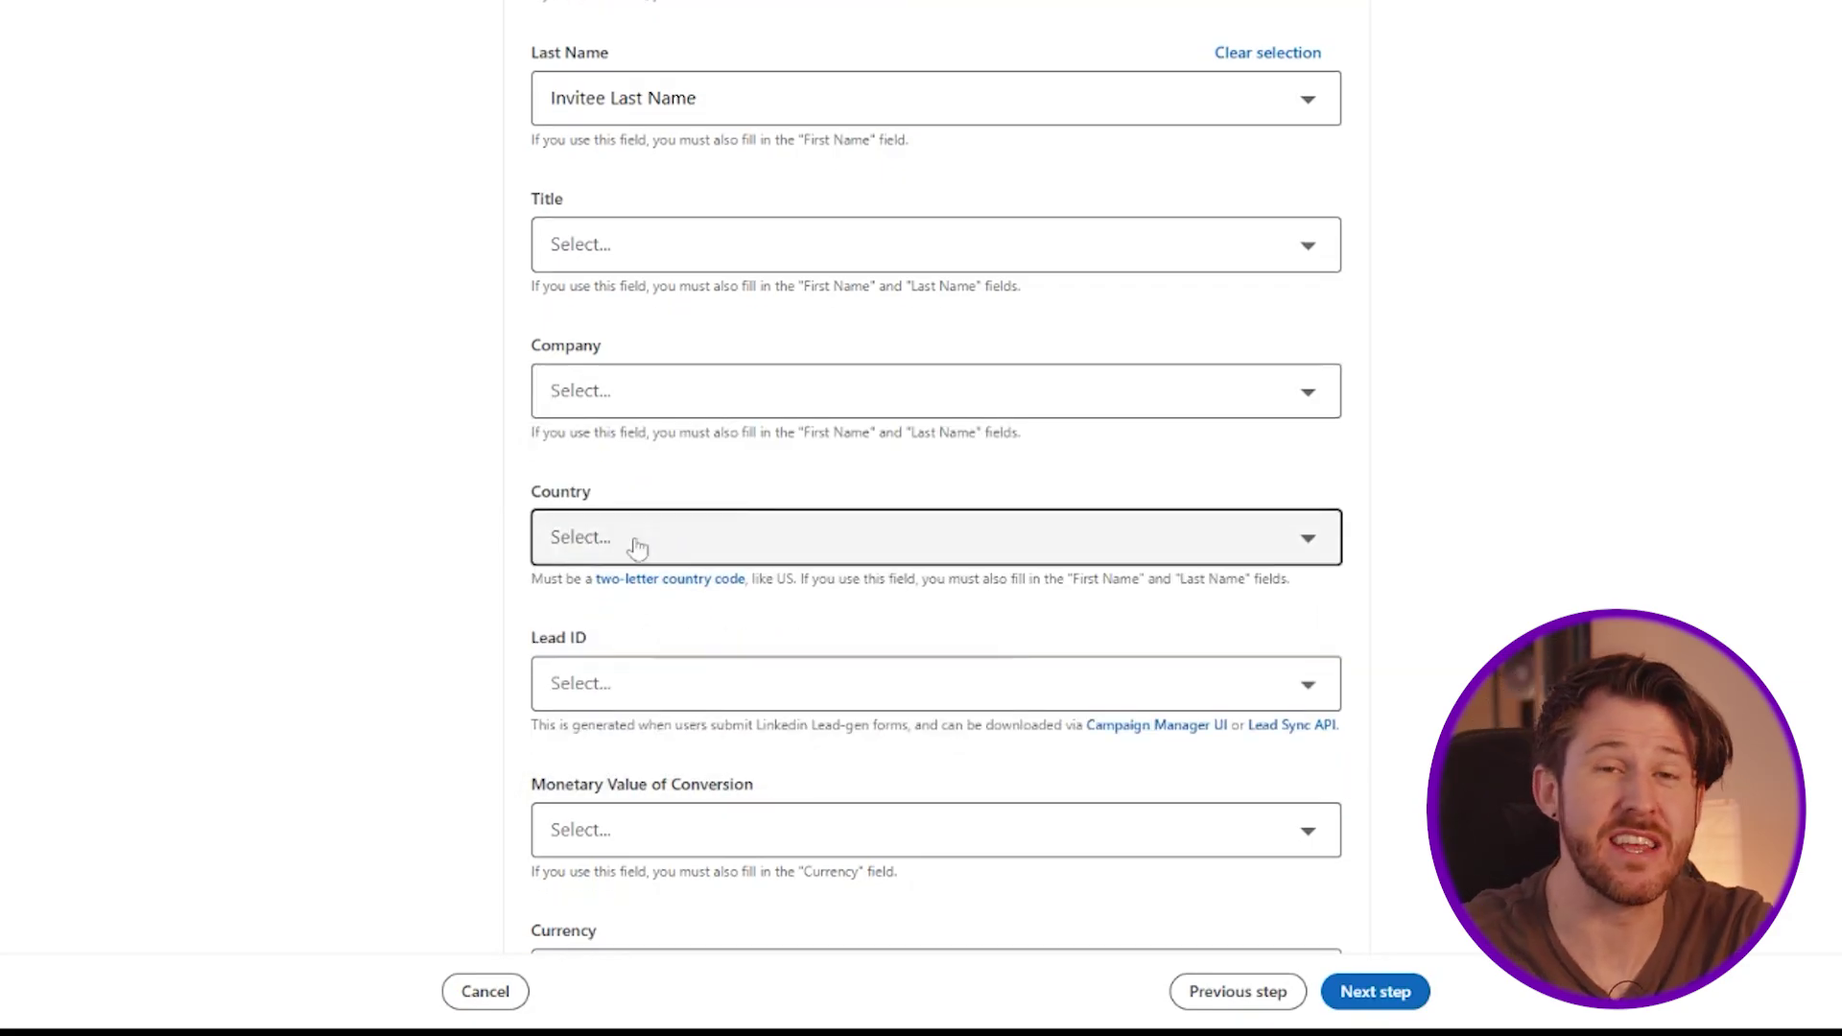
scroll(764, 476, down, 2)
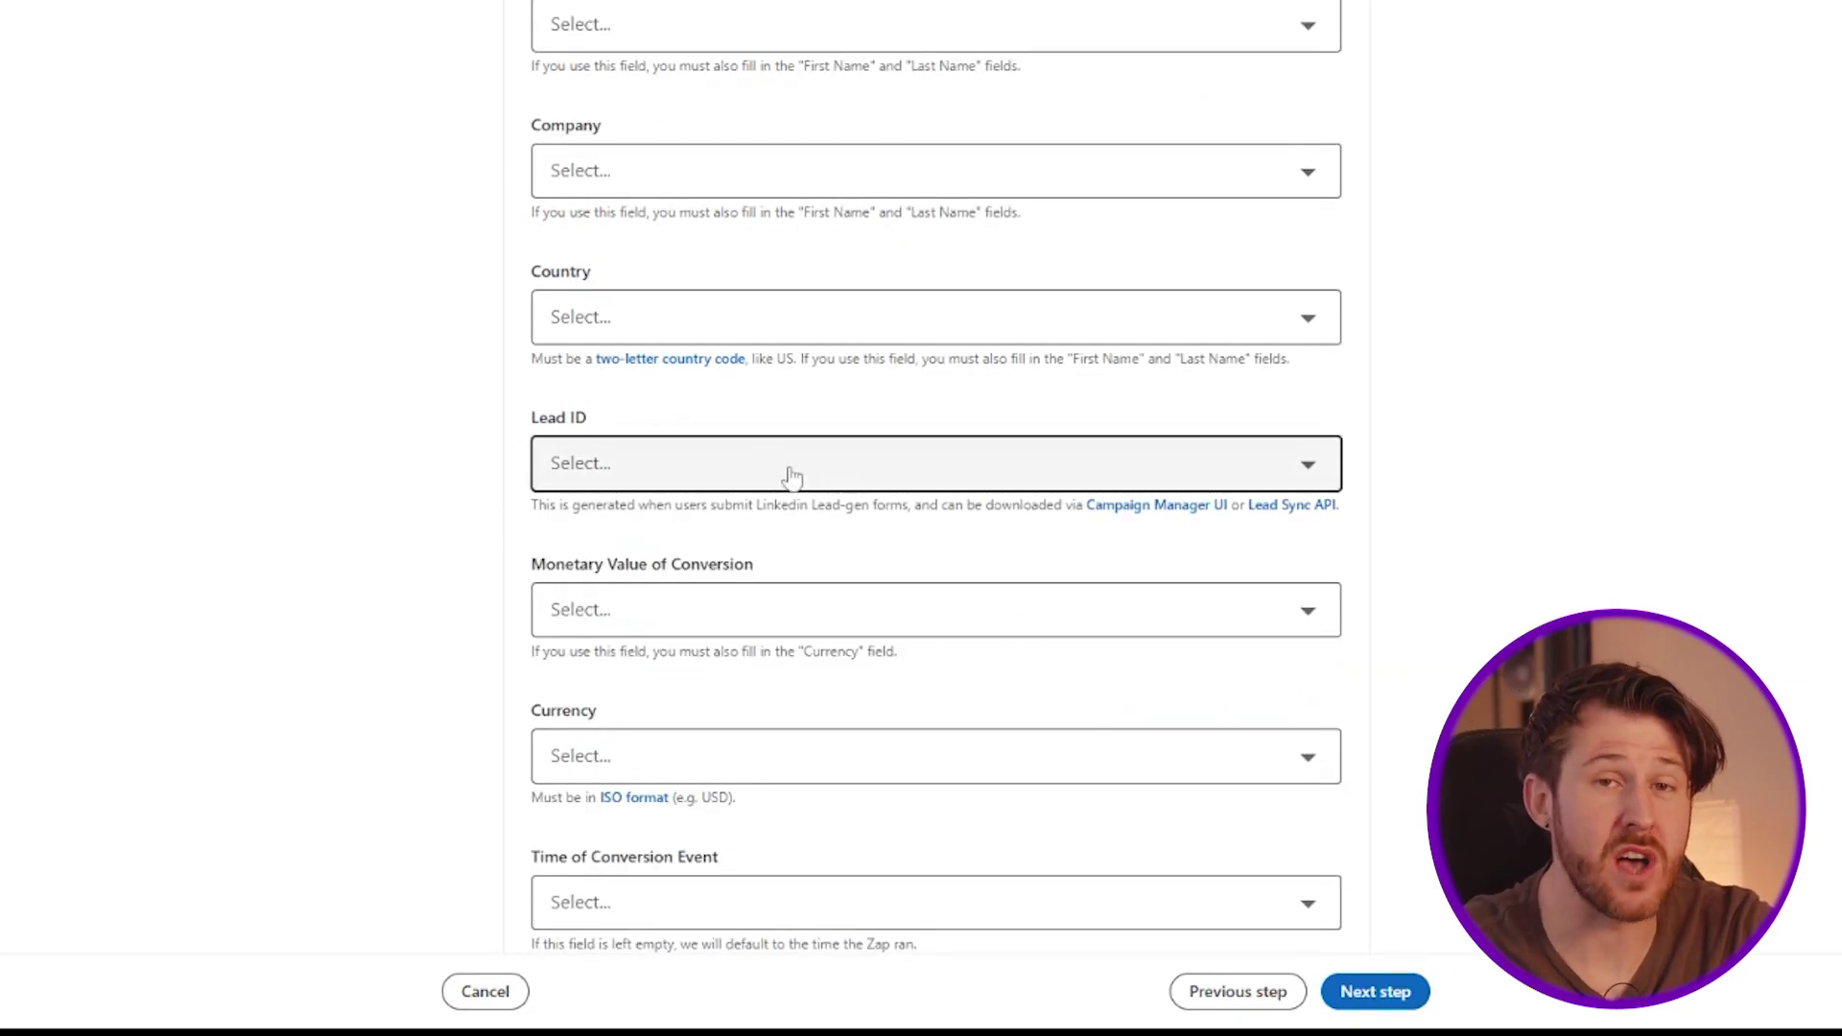
scroll(802, 481, down, 2)
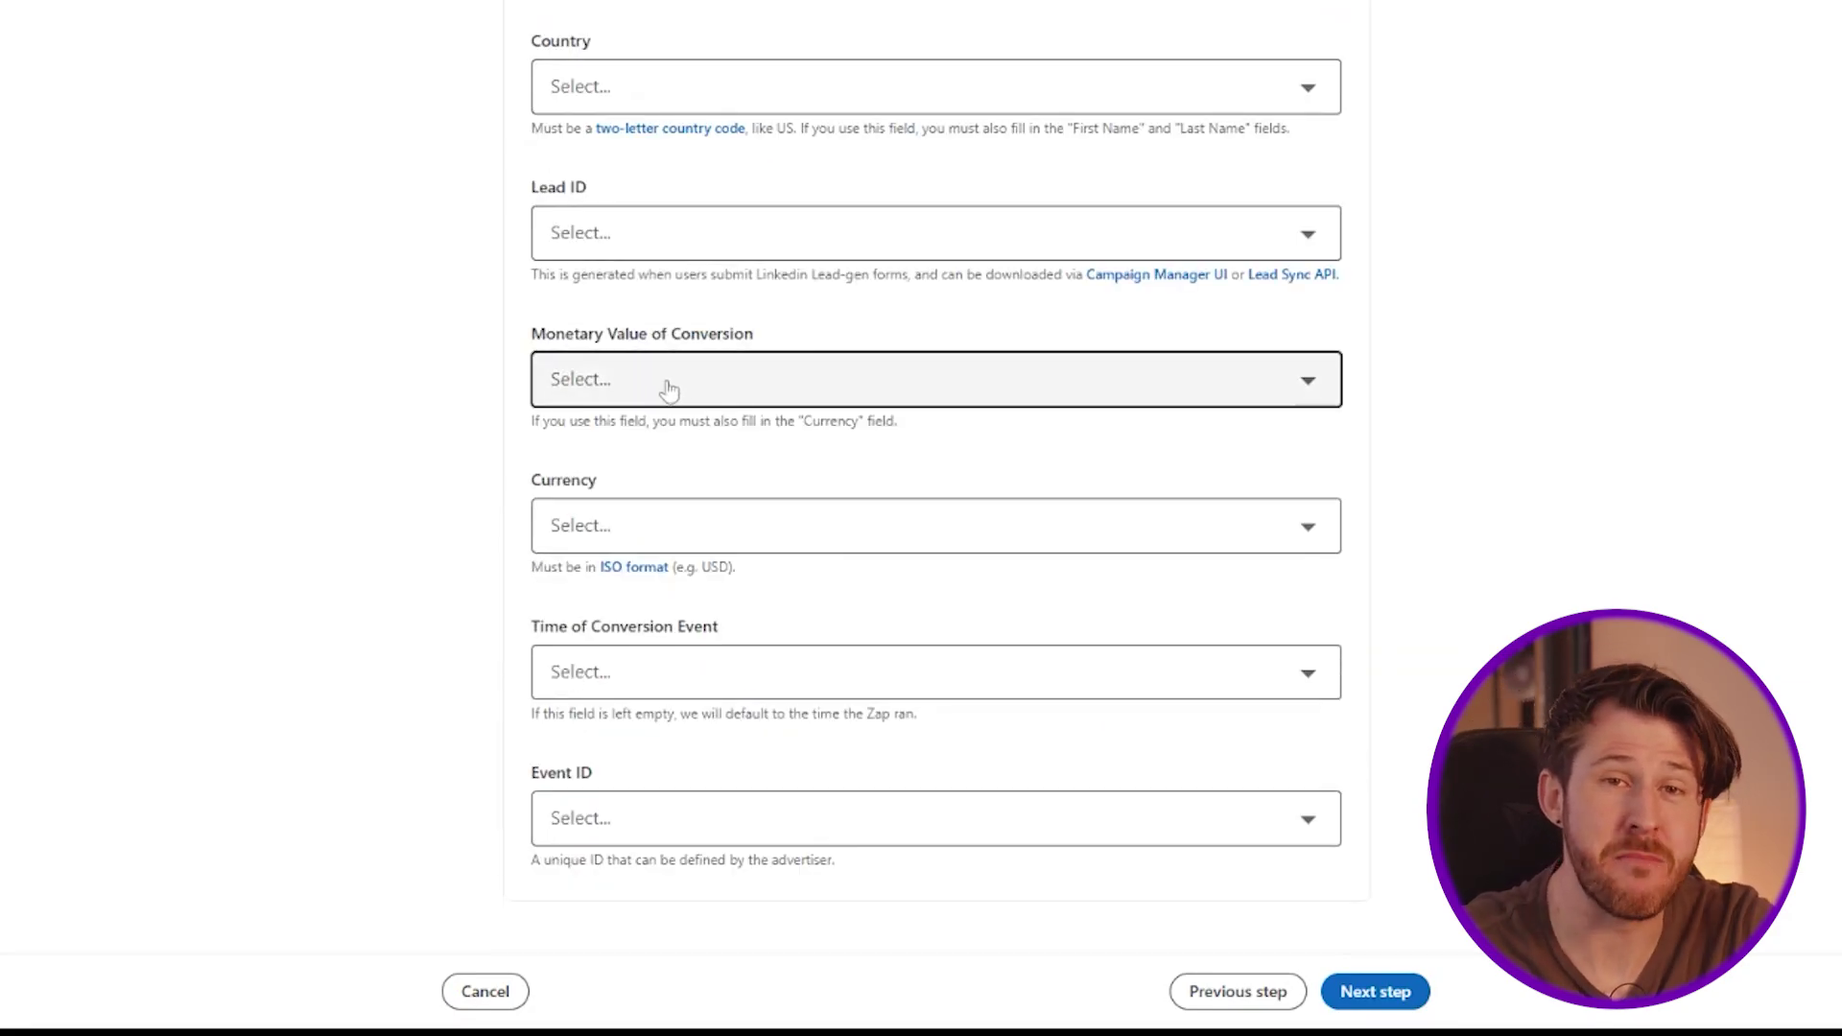
scroll(655, 417, down, 1)
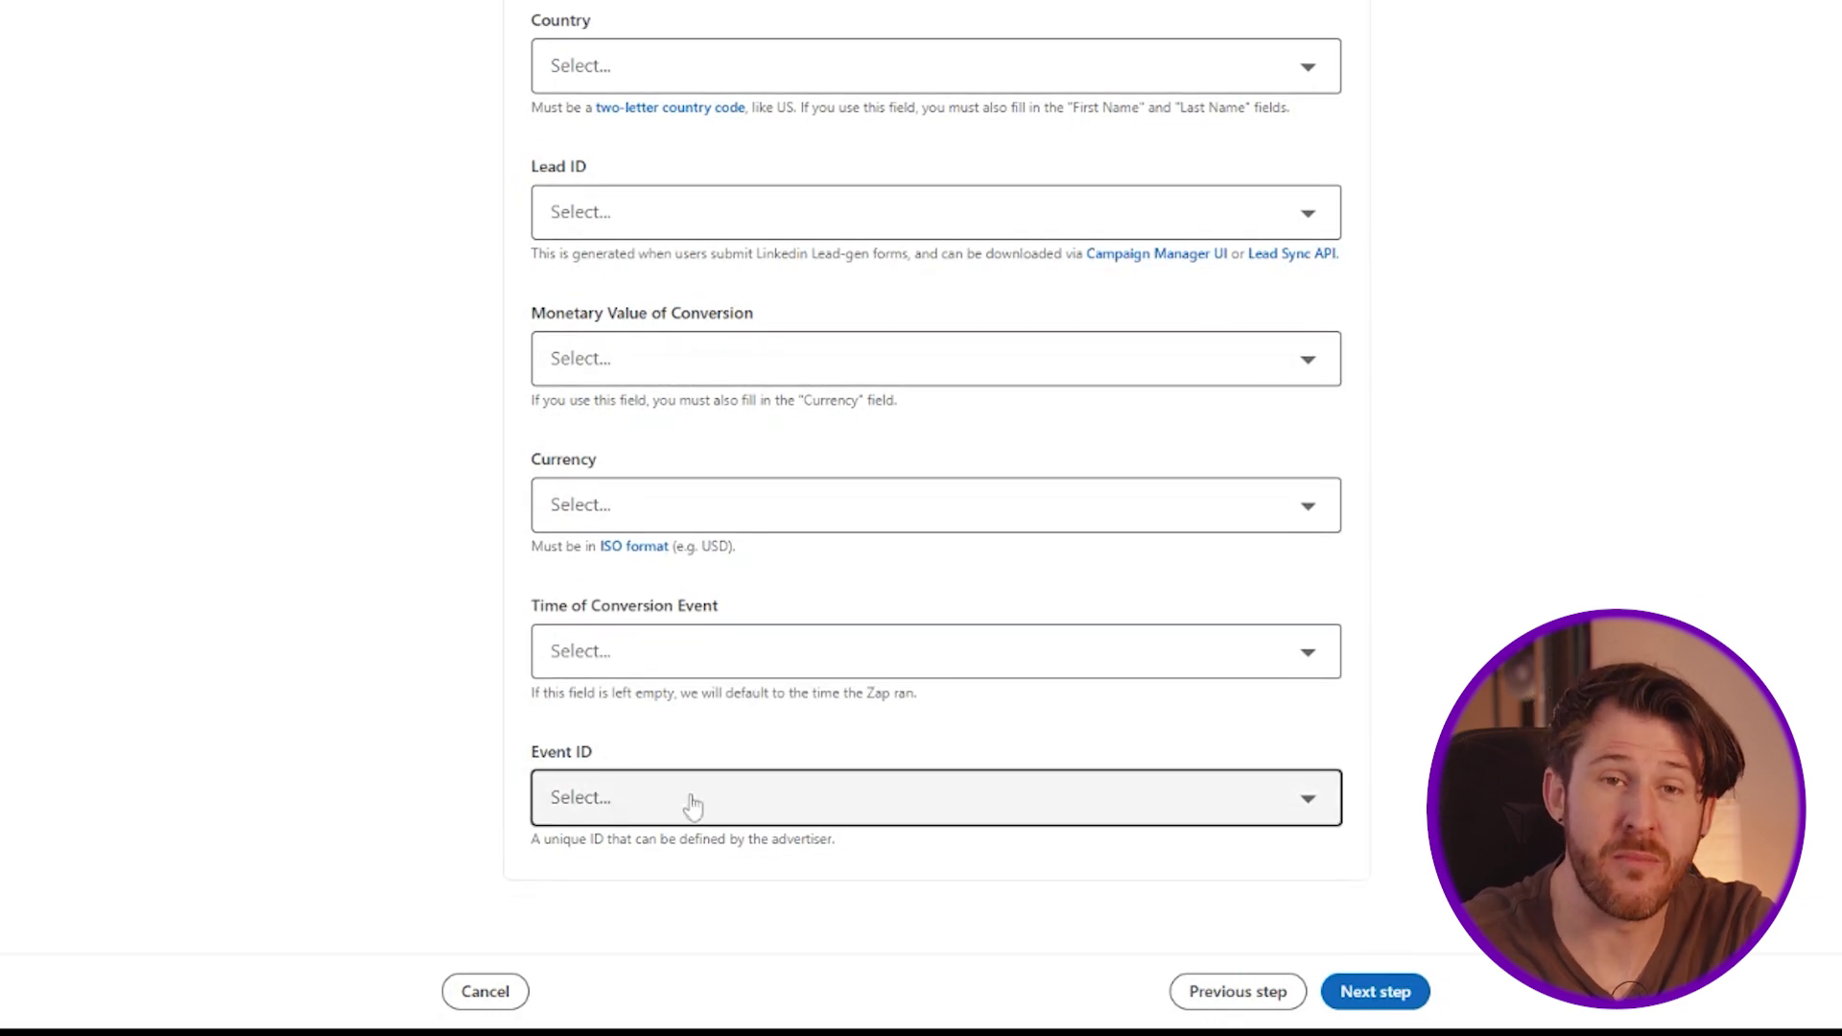
click(1374, 992)
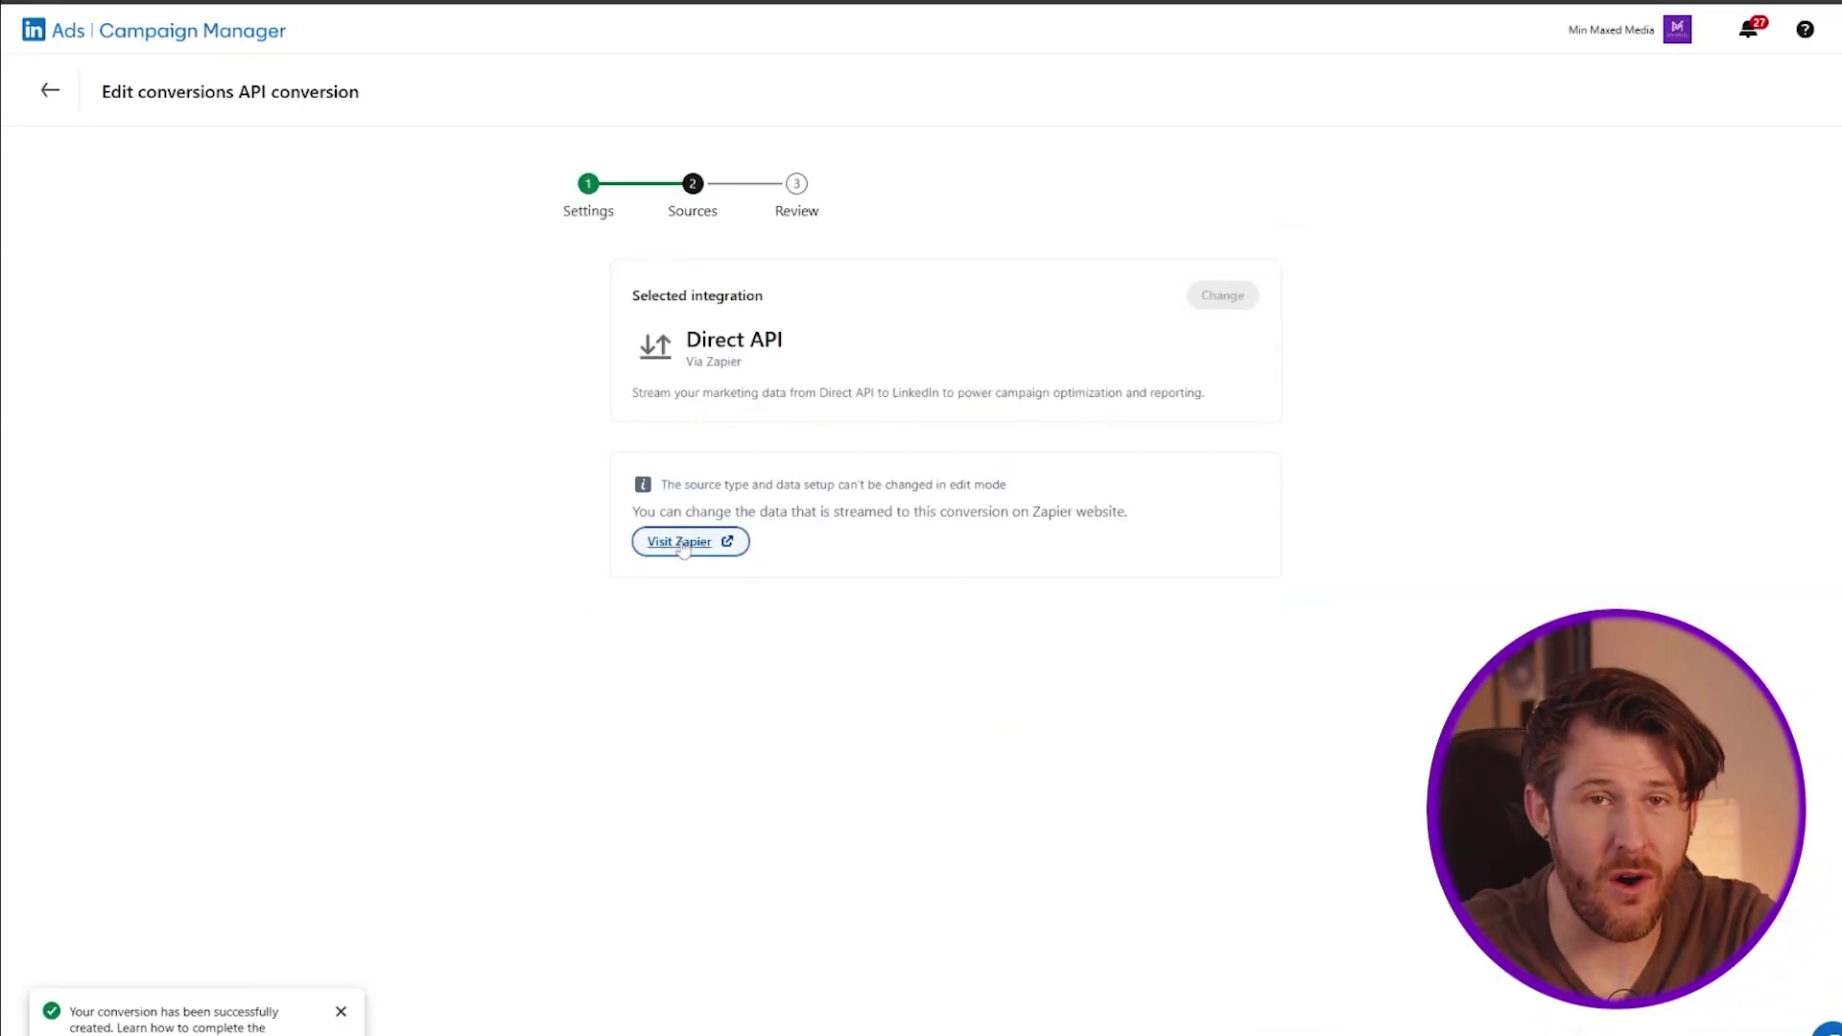
Step: Go to Zapier to set up the conversion's data feed
click(116, 87)
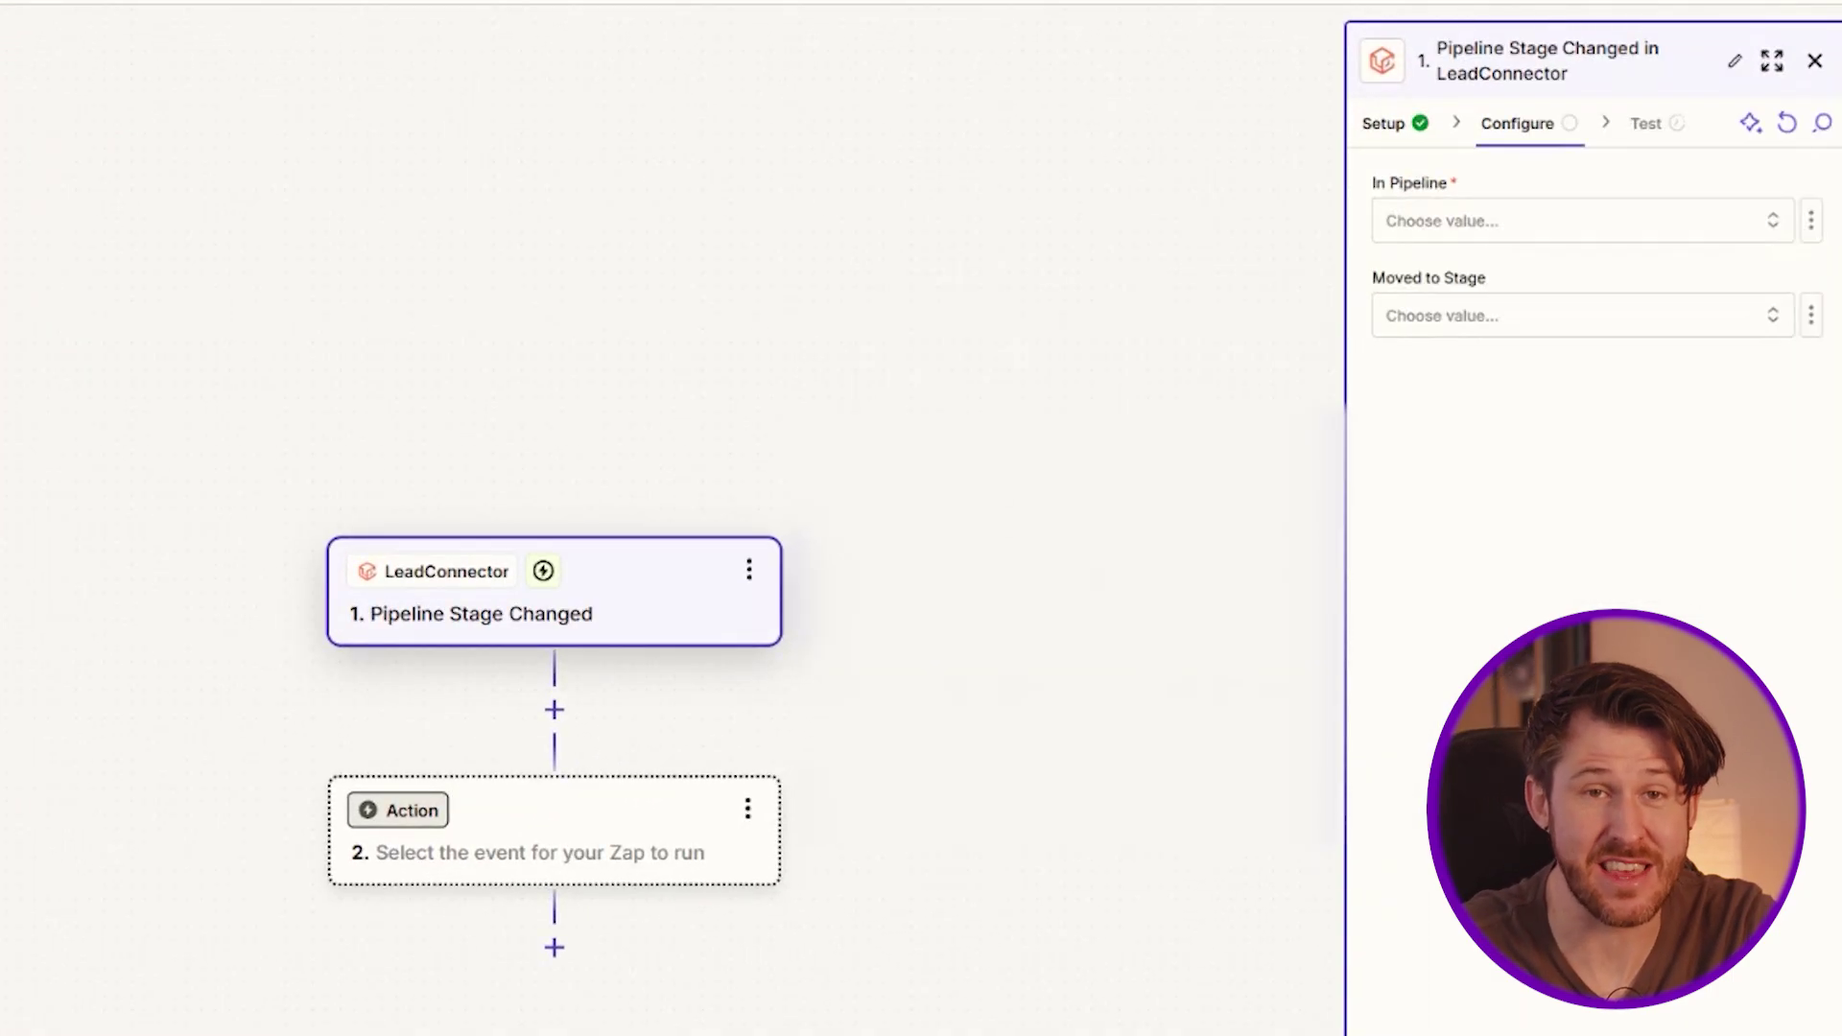
Step: Trigger on Sales Pipeline deals moved to the Sales Call Booked stage
click(1477, 240)
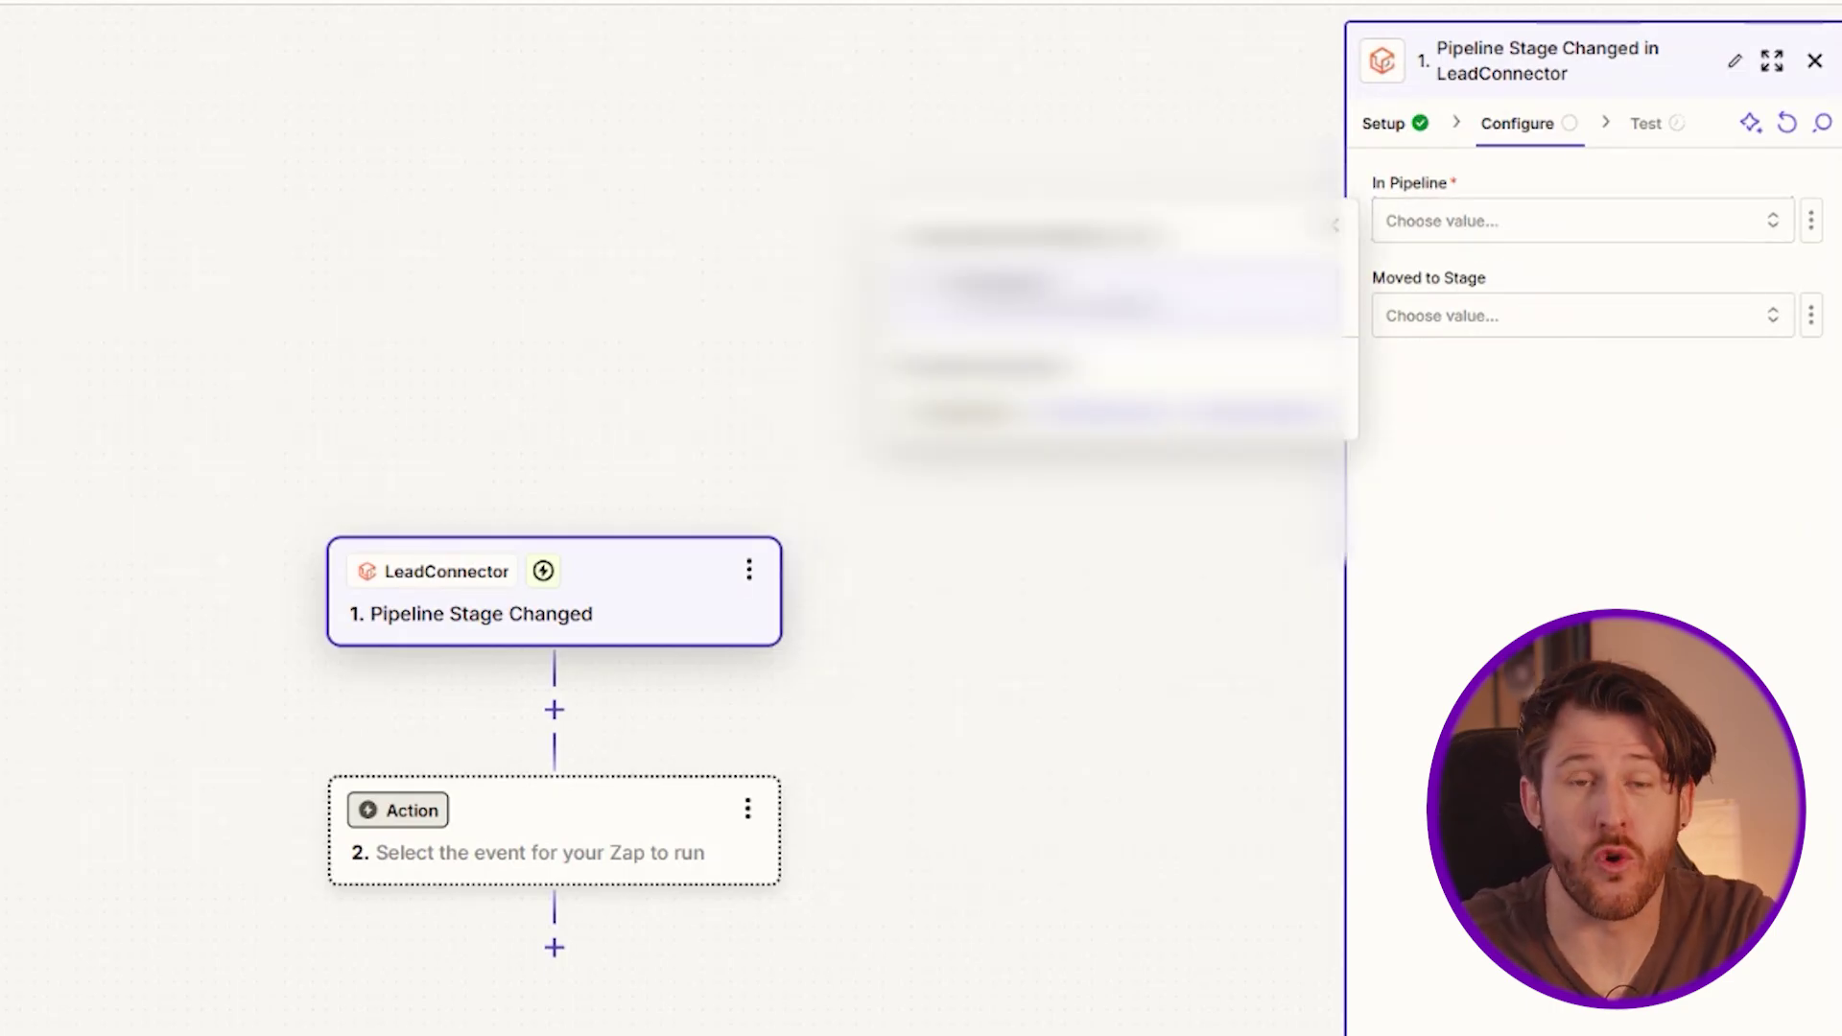
click(1007, 295)
click(1511, 324)
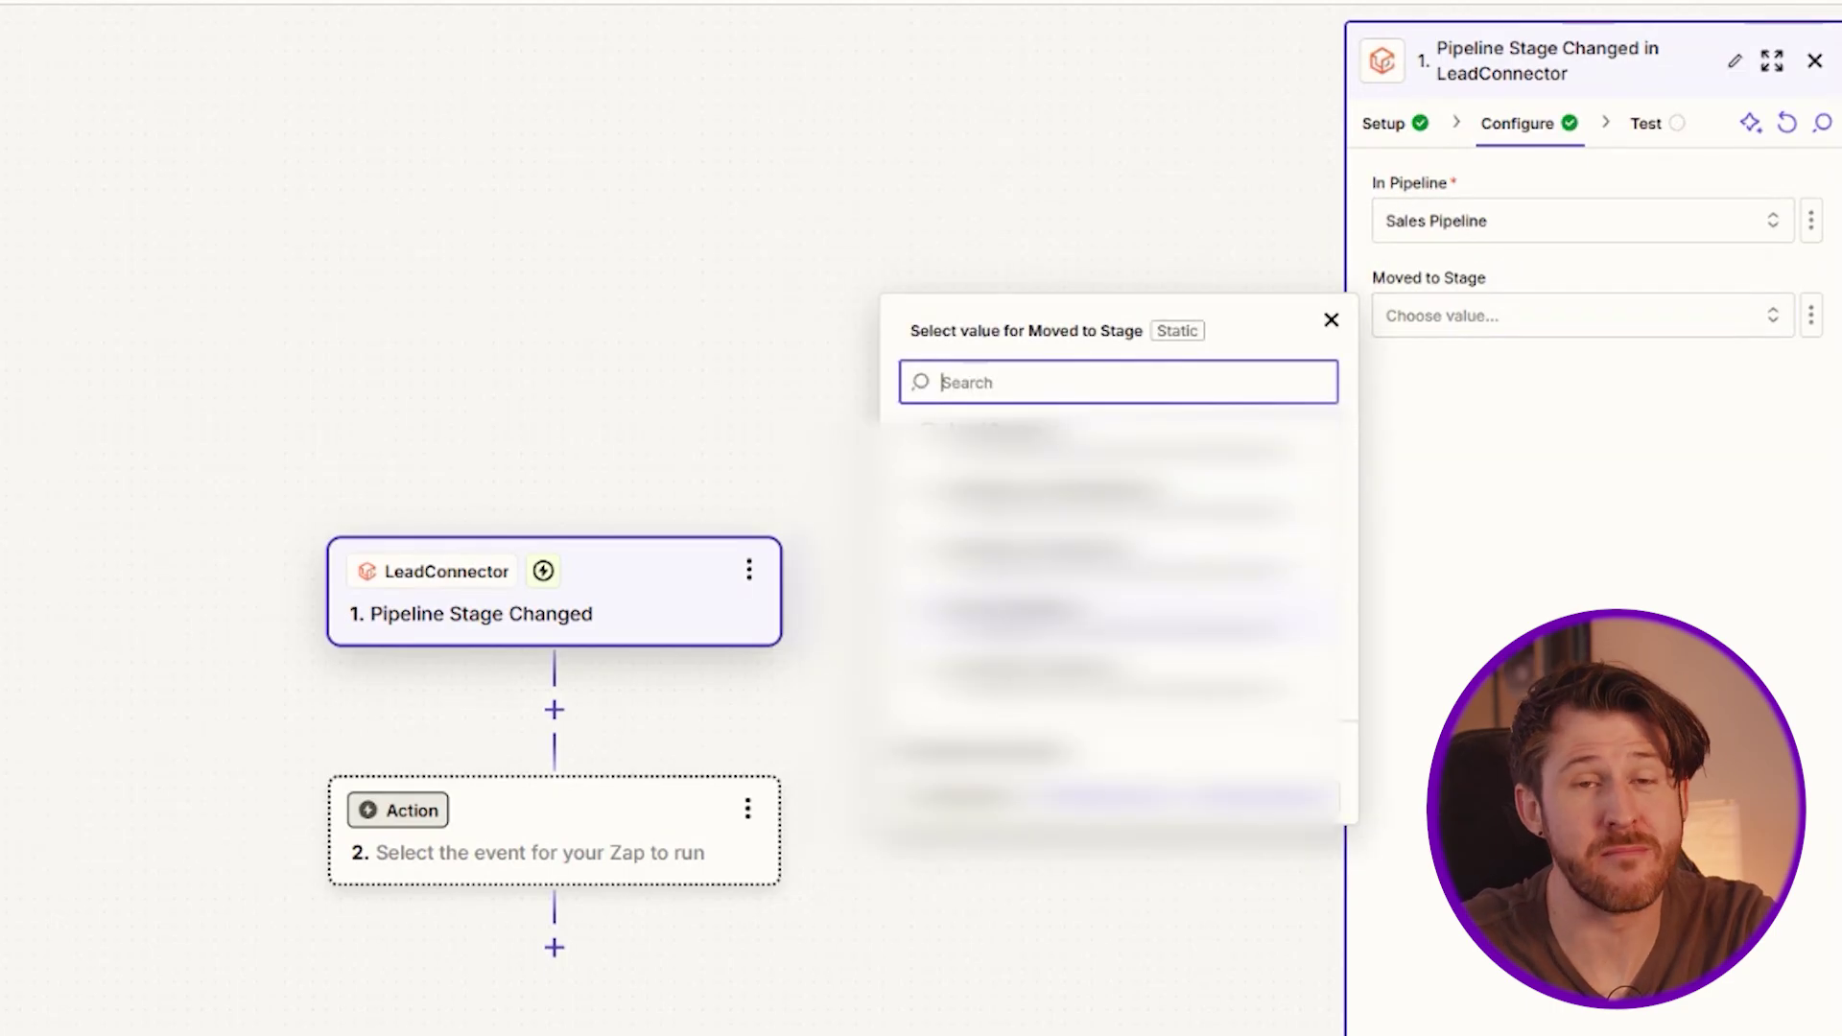
click(1007, 612)
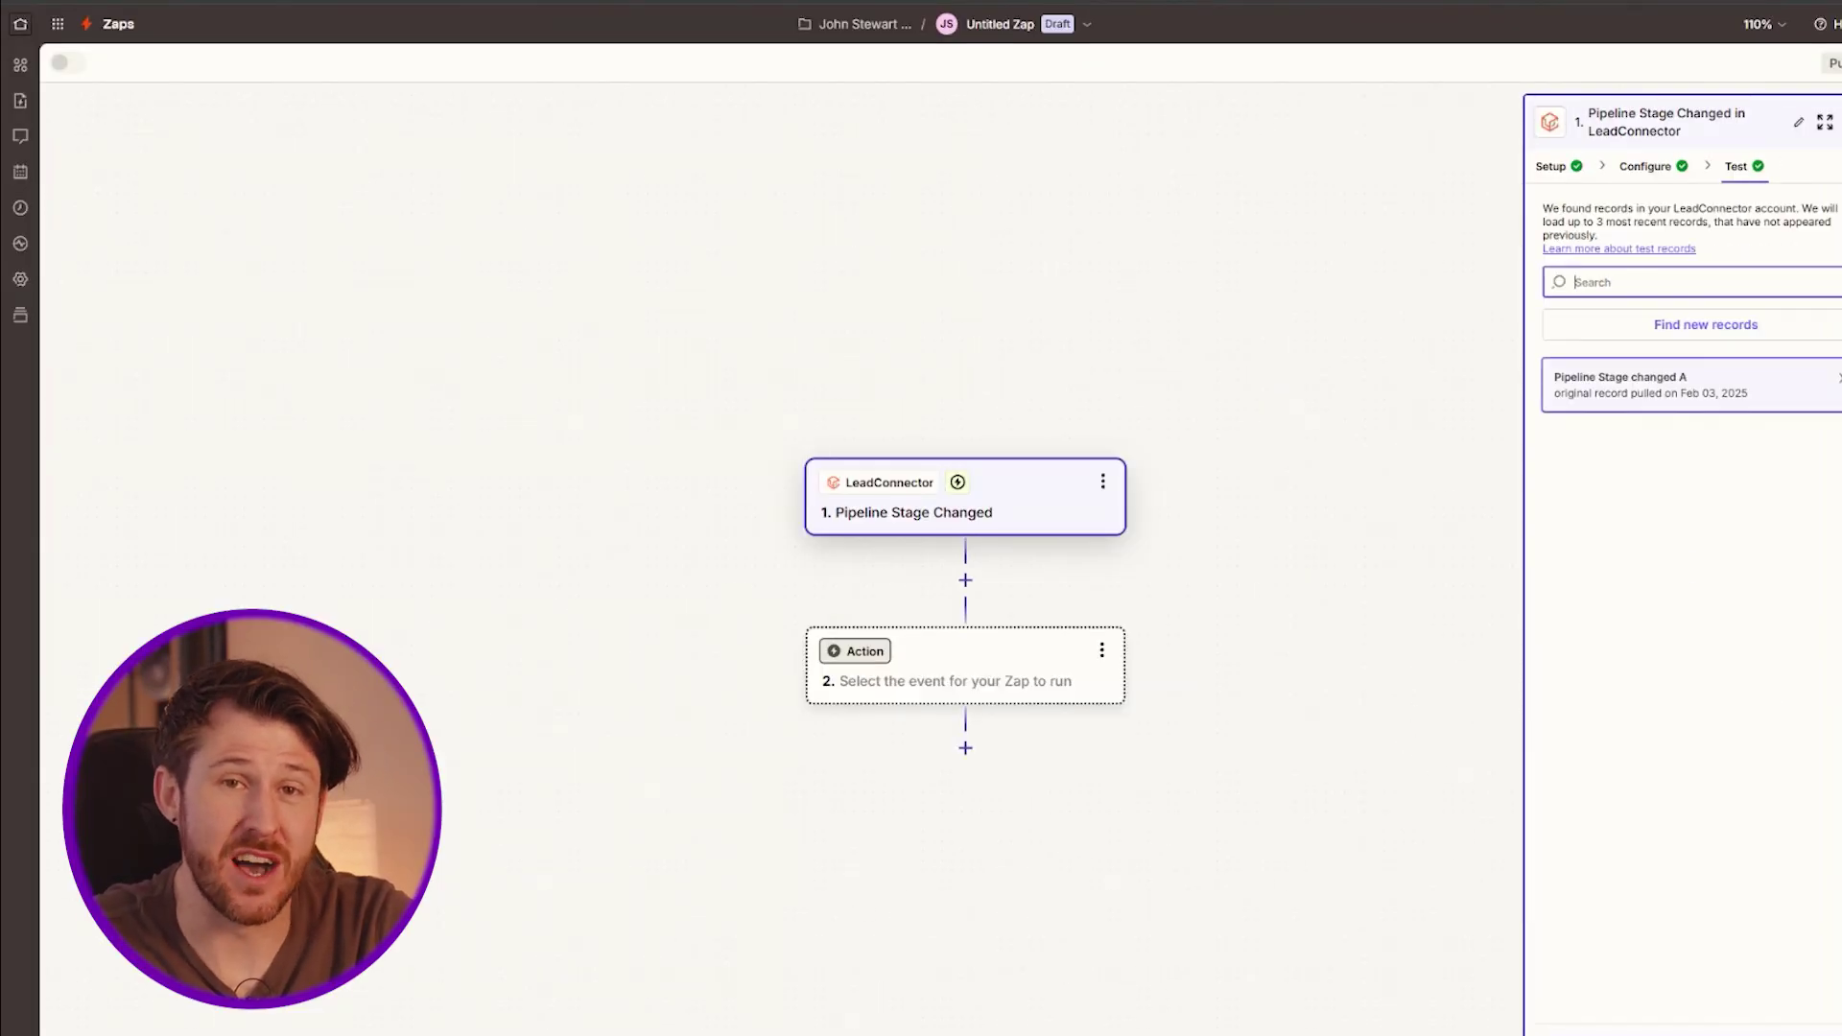
Step: Add a LinkedIn Conversions 'Send Conversion Event' action, test it and publish the Zap
click(965, 665)
text(li)
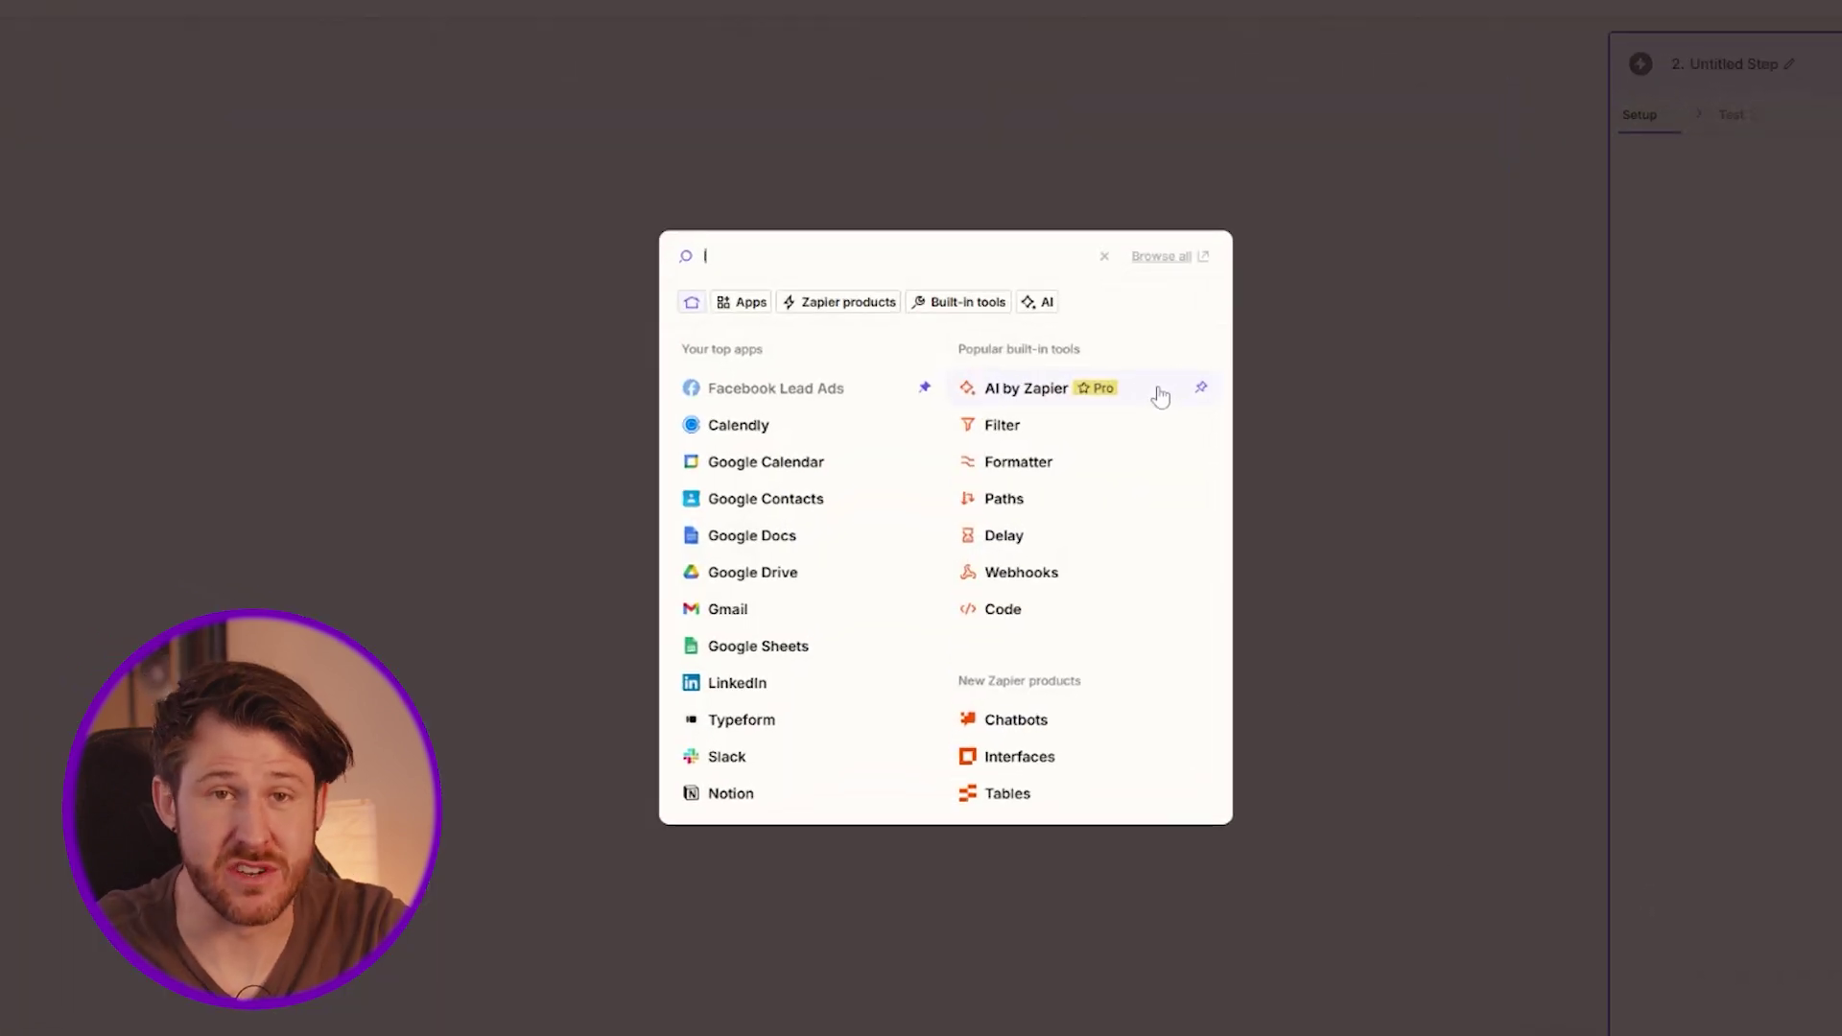
text(nkedin)
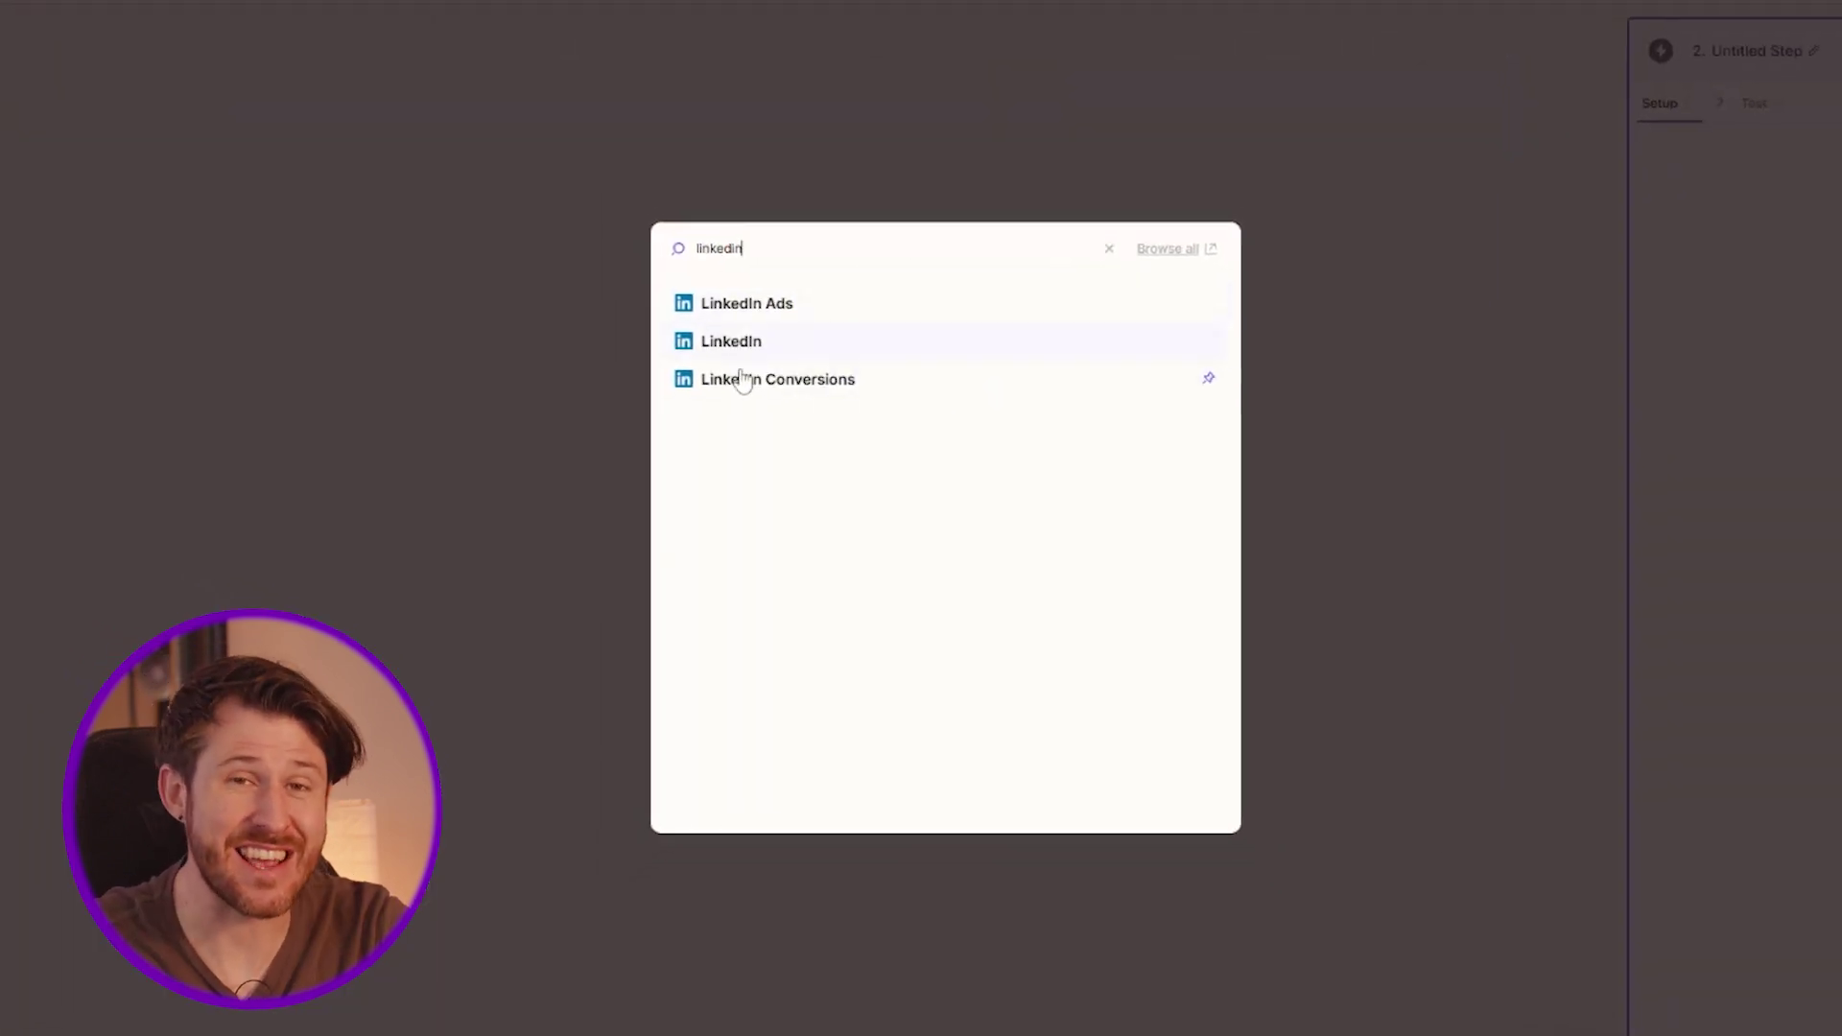
click(734, 374)
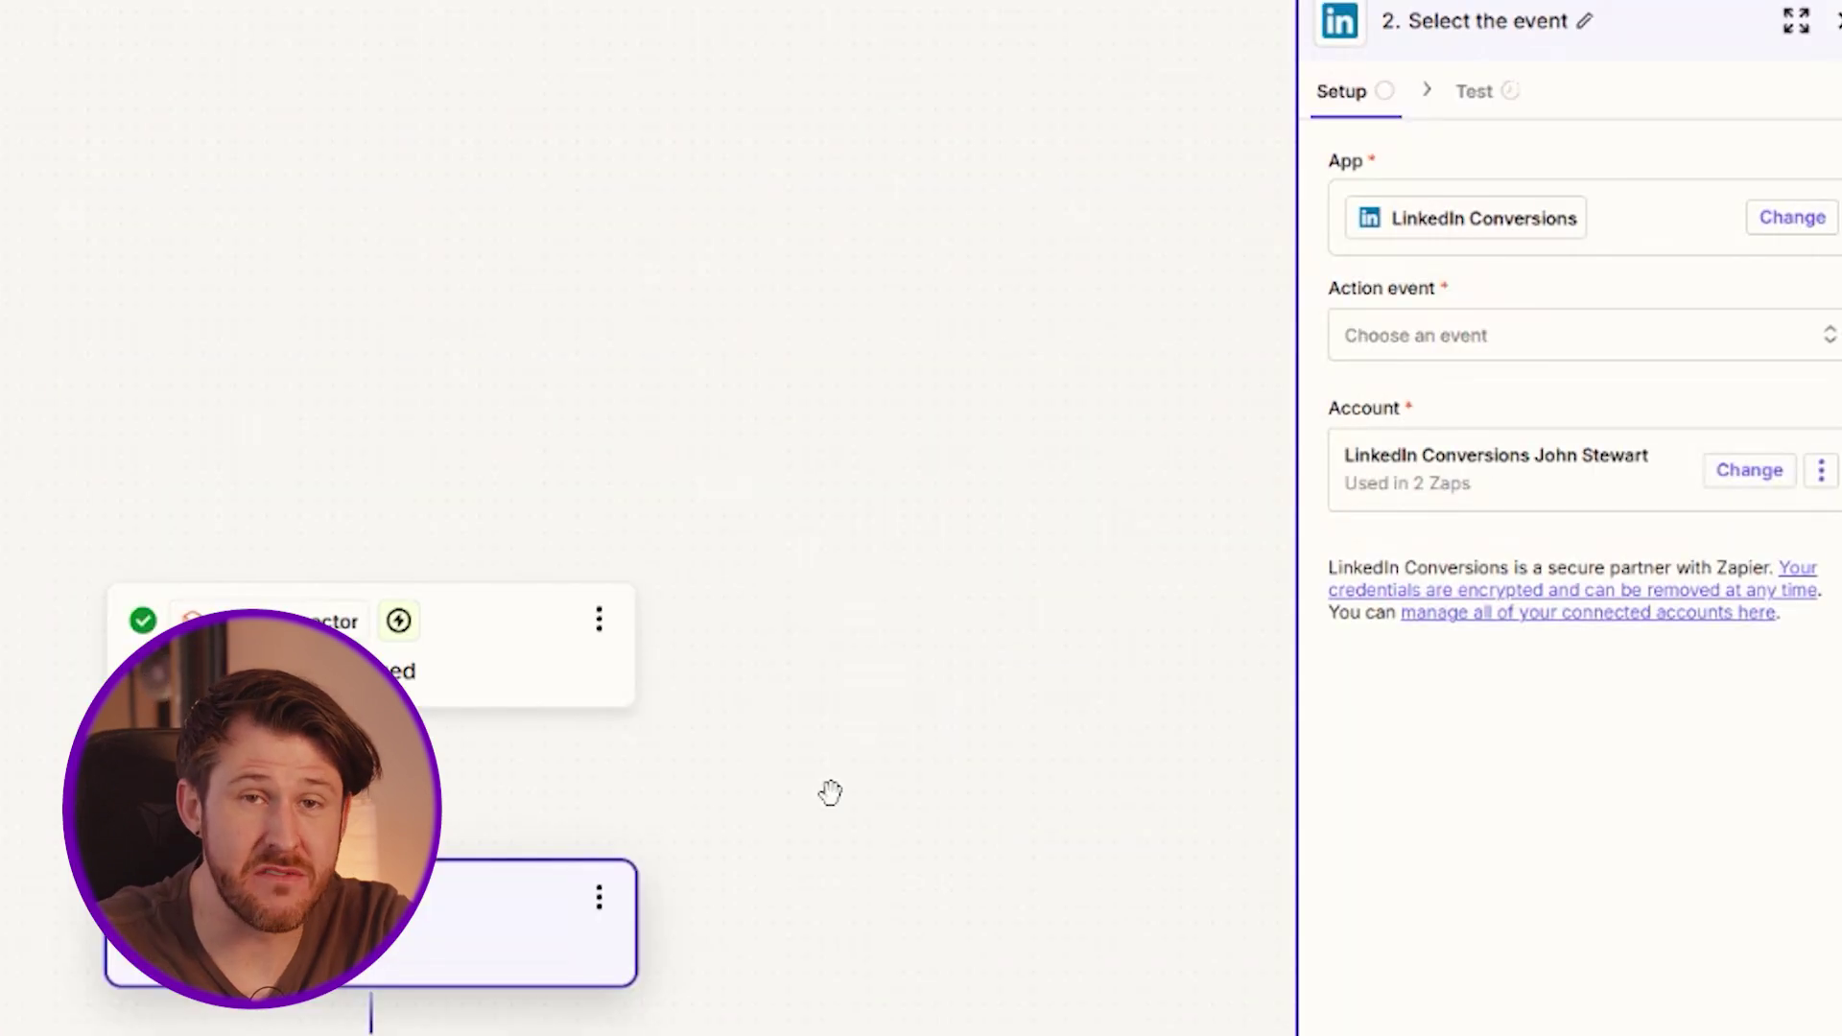
click(1719, 345)
click(987, 518)
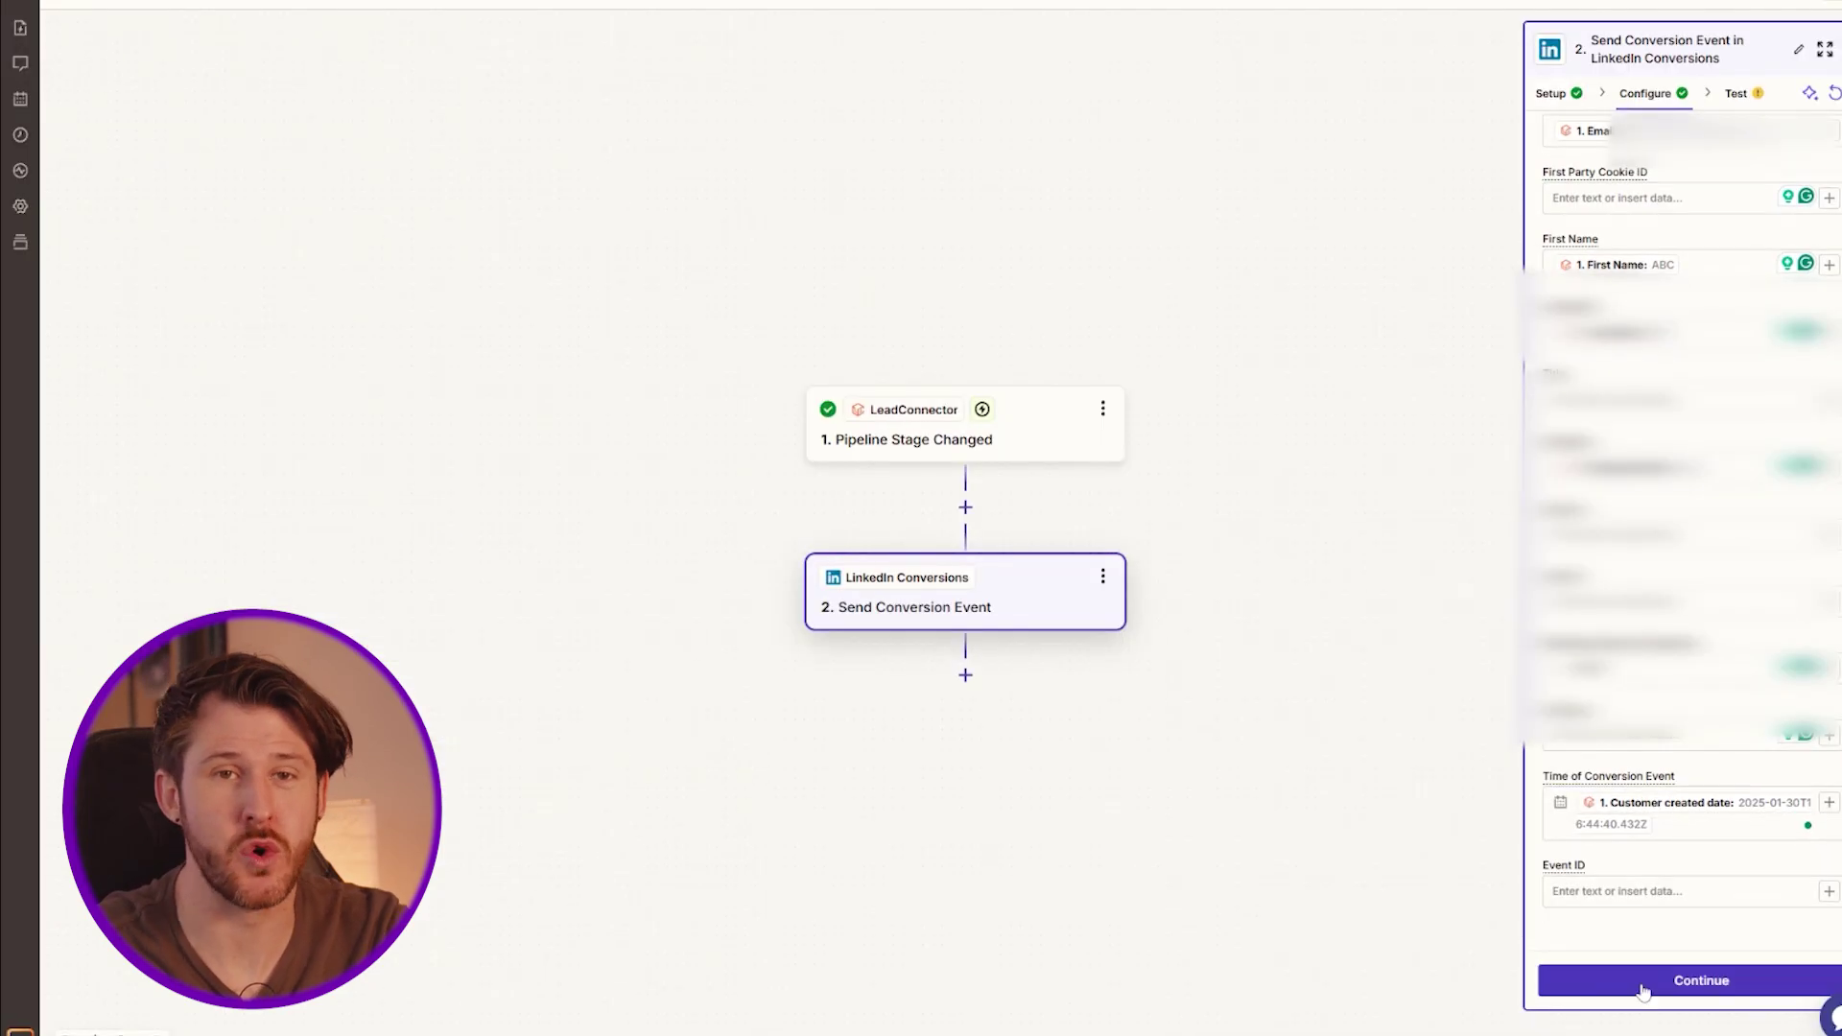
click(1701, 981)
click(1785, 978)
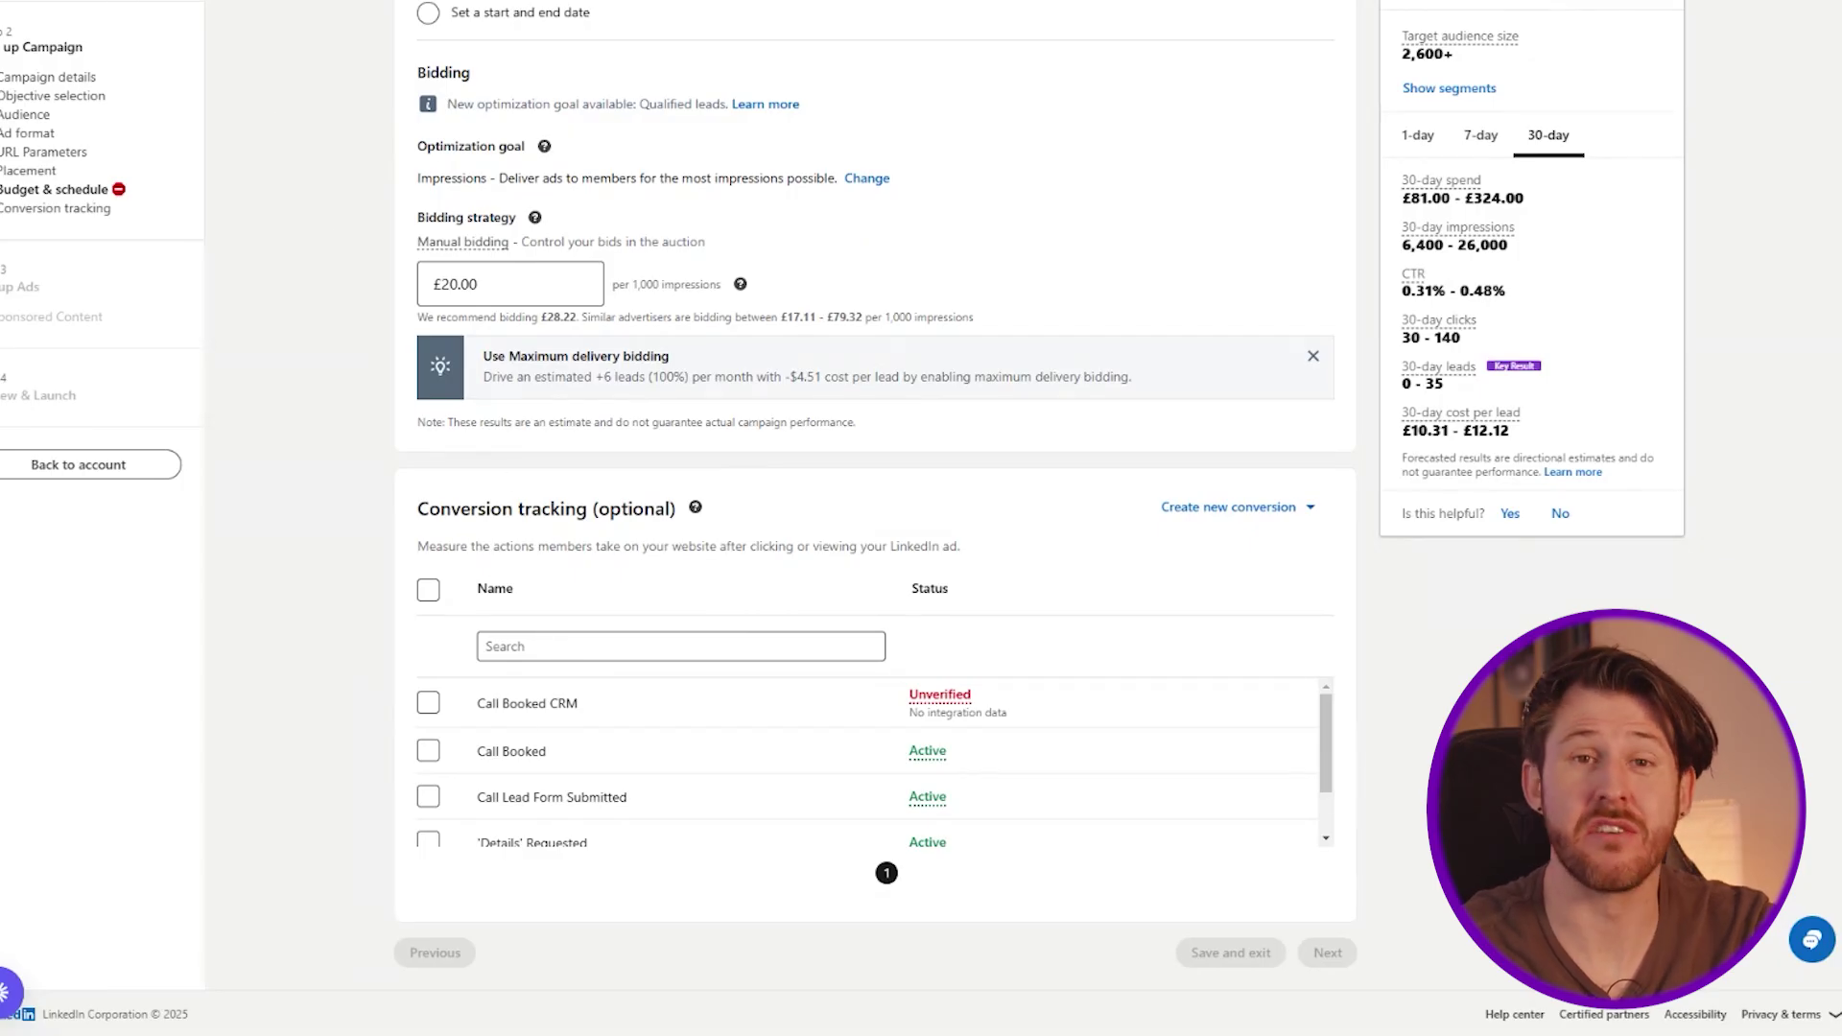
Step: Track the Call Booked conversion in the draft campaign and return to the account
click(430, 751)
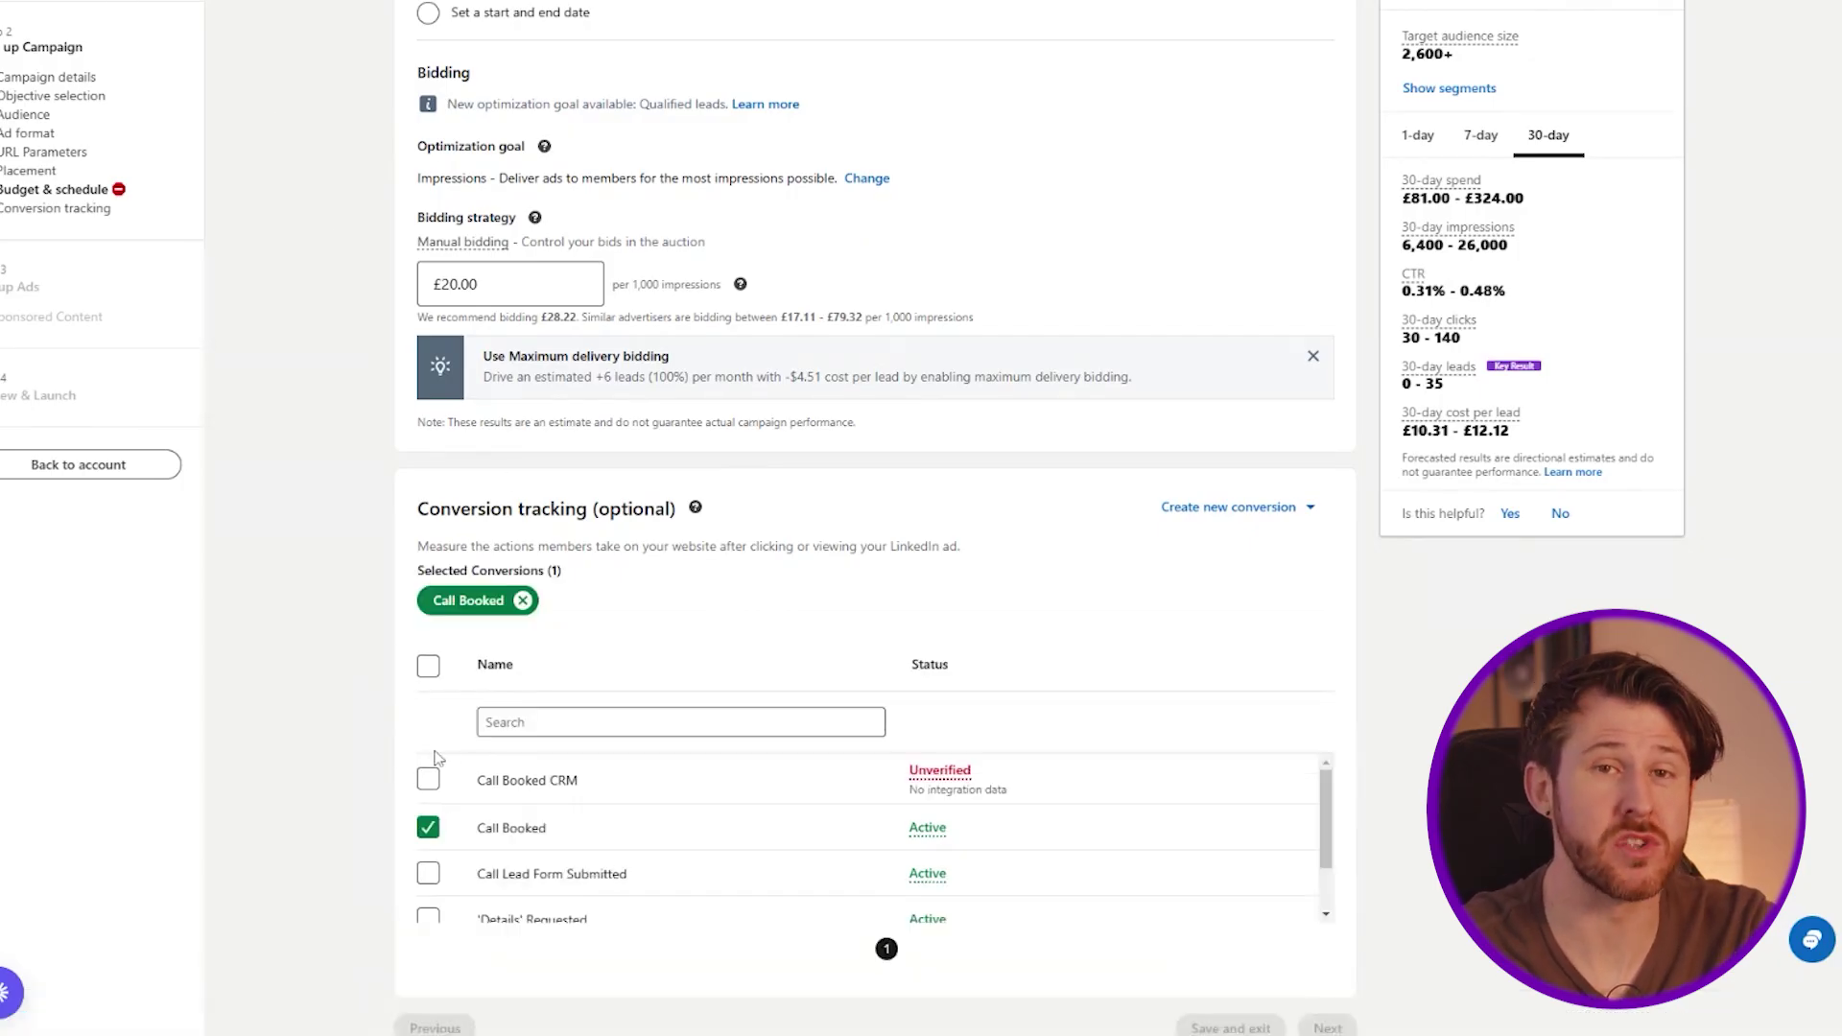
scroll(864, 838, down, 1)
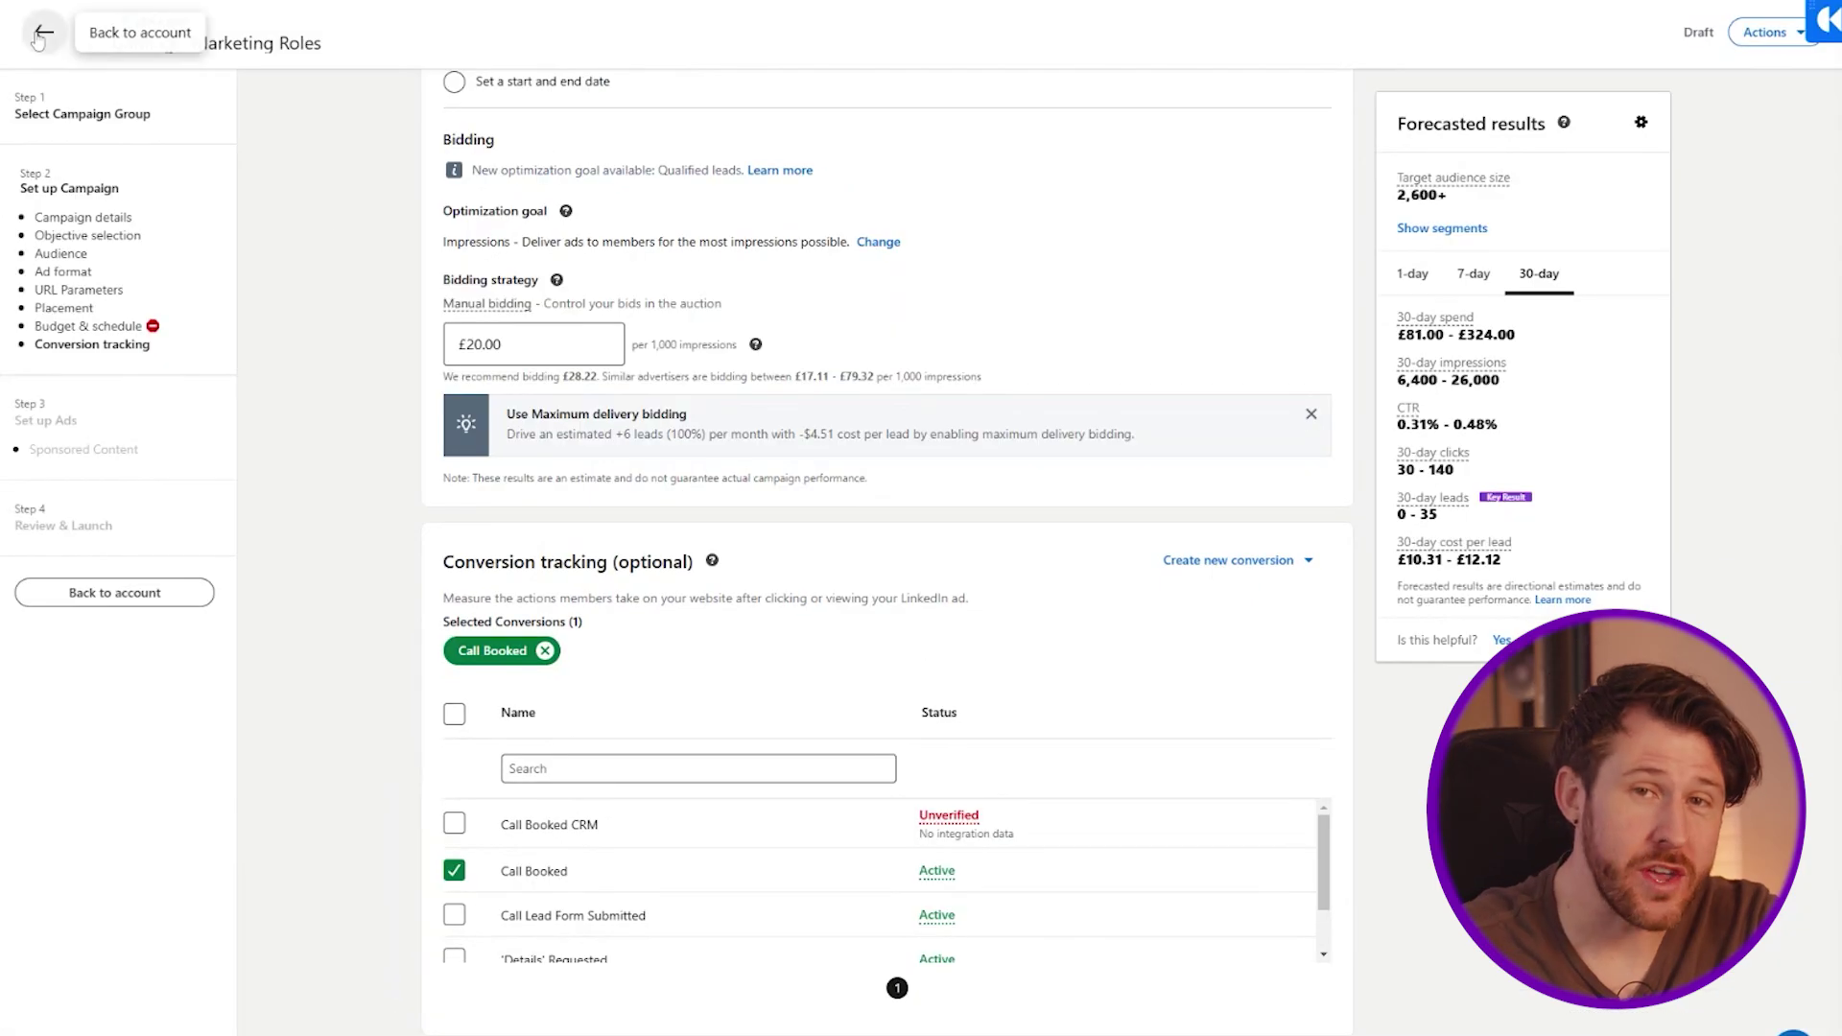
click(21, 31)
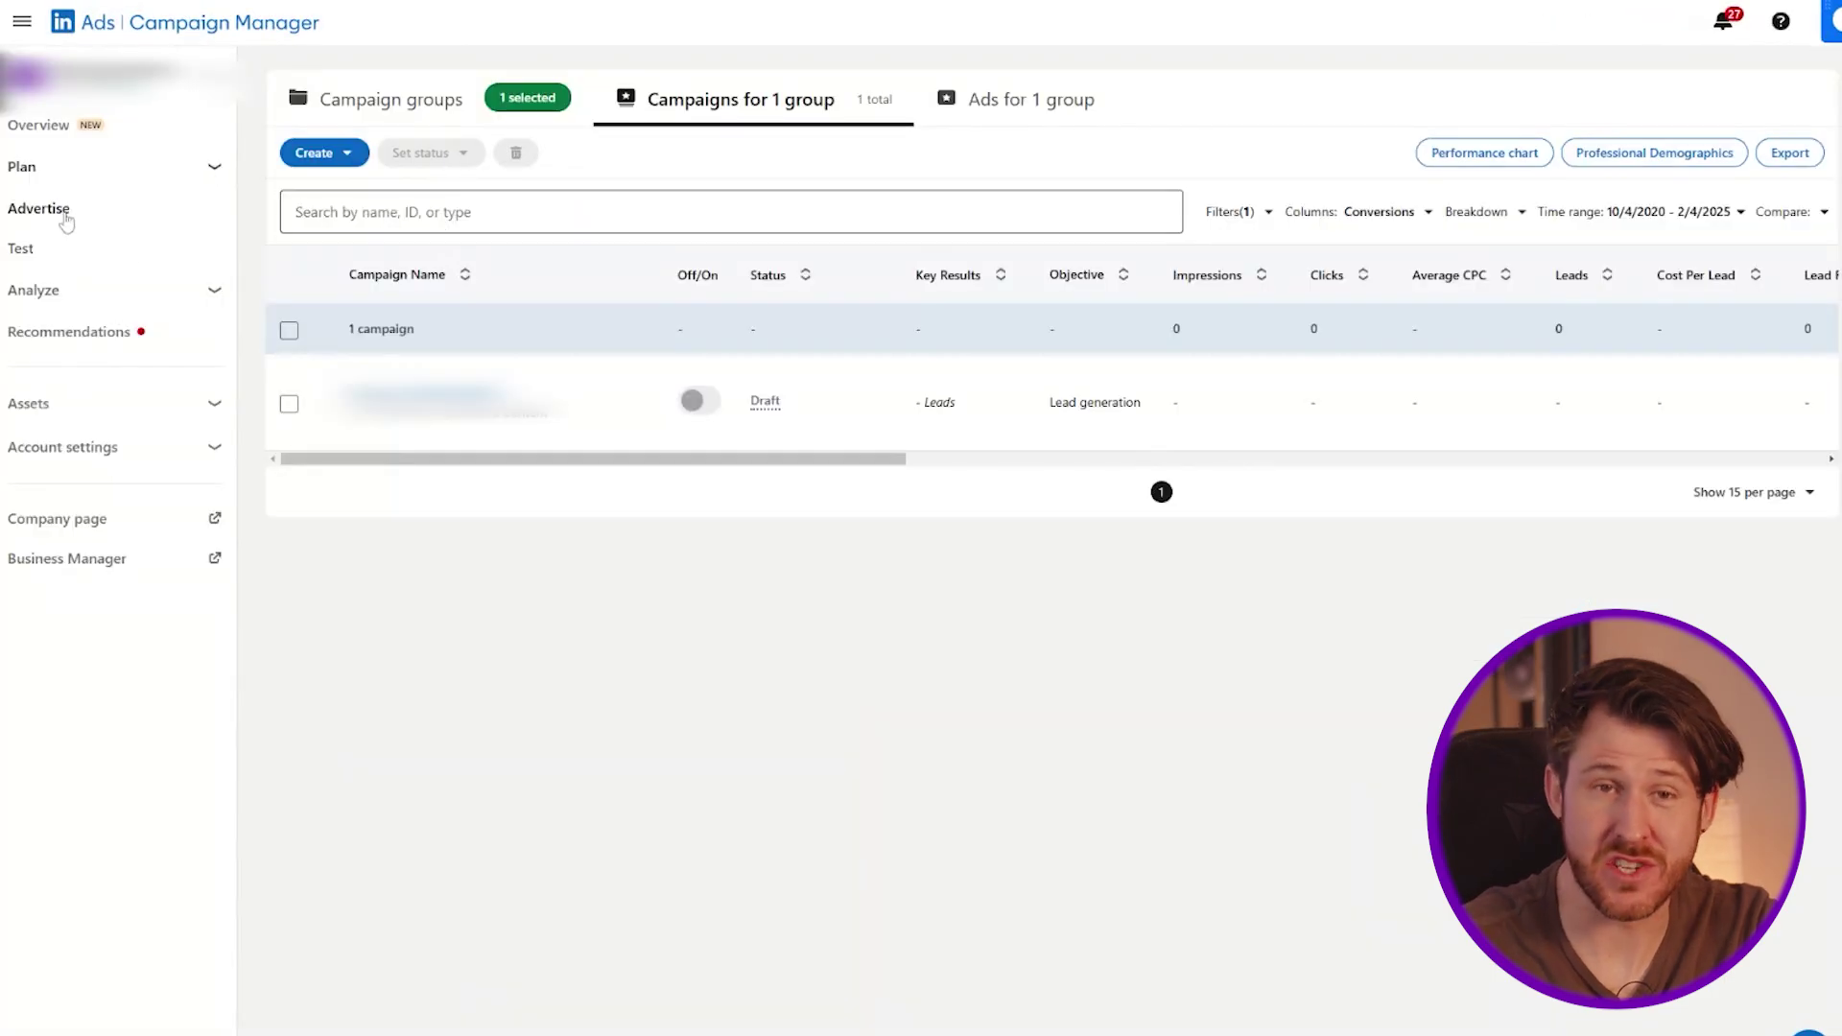
Step: From Analyze > Conversion tracking, open the Zapier-sourced conversion for editing
click(68, 292)
click(50, 256)
click(98, 414)
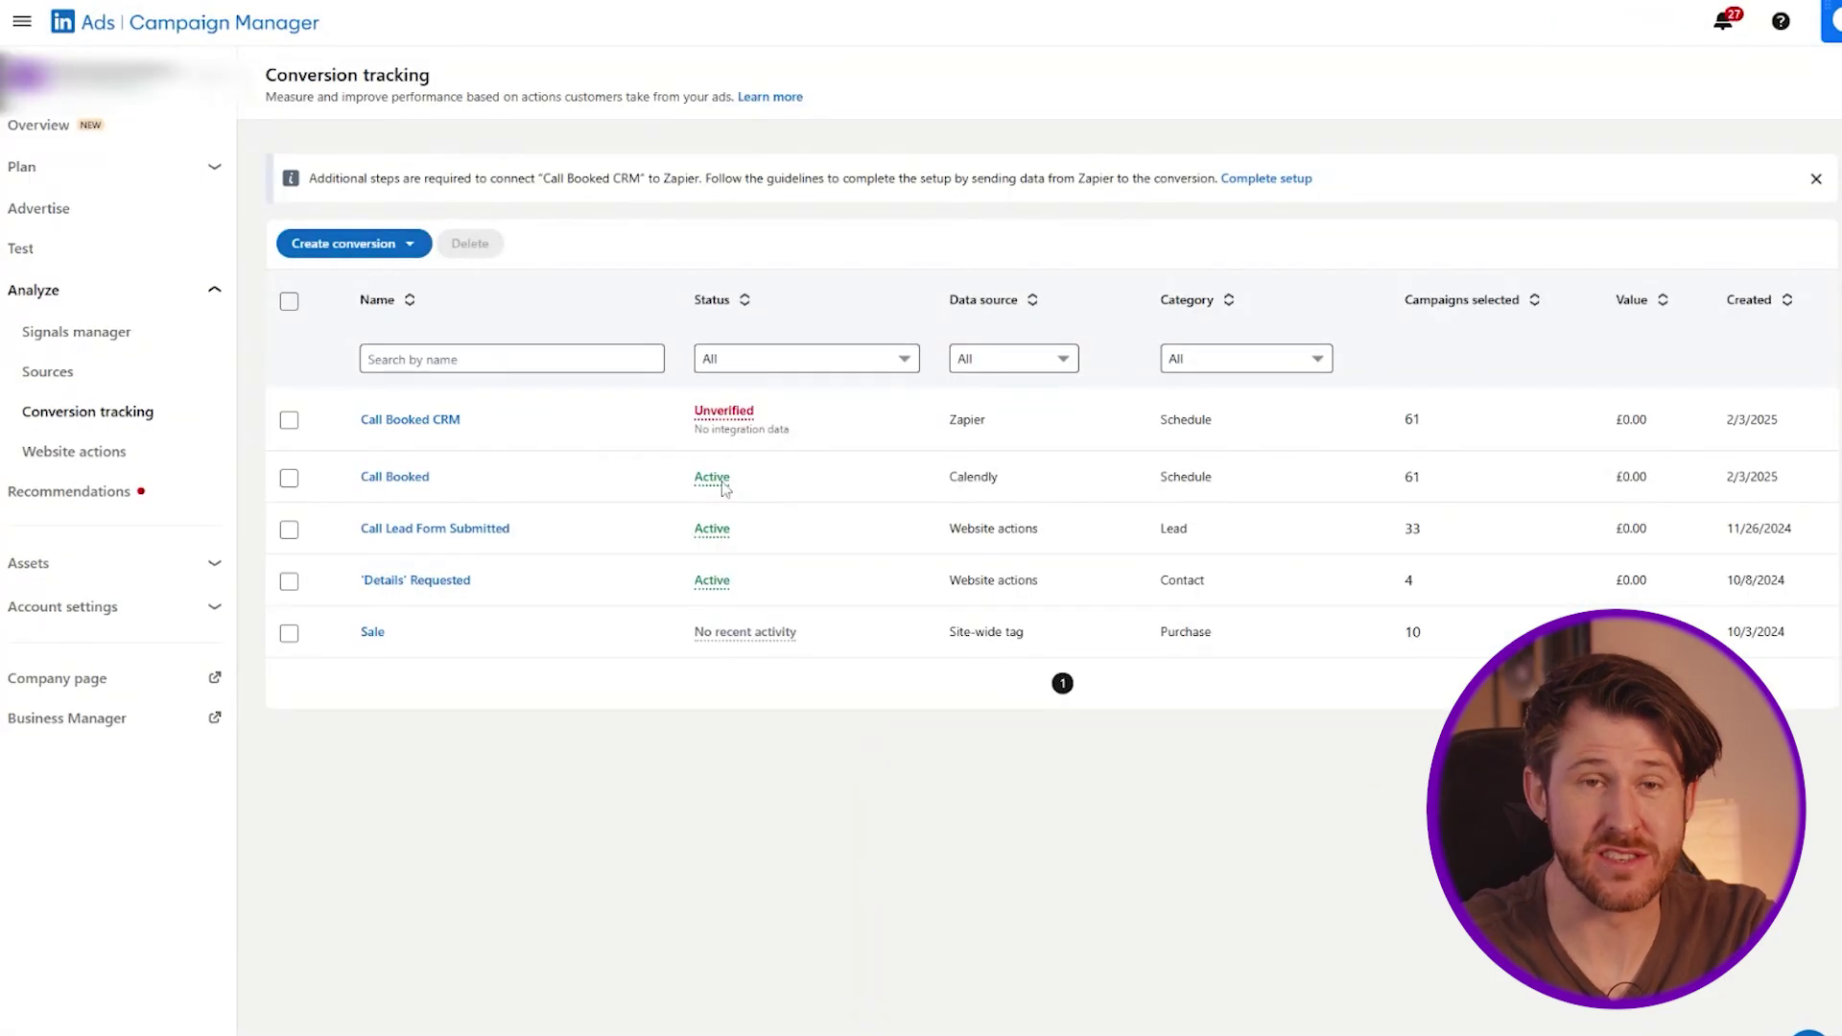
click(409, 479)
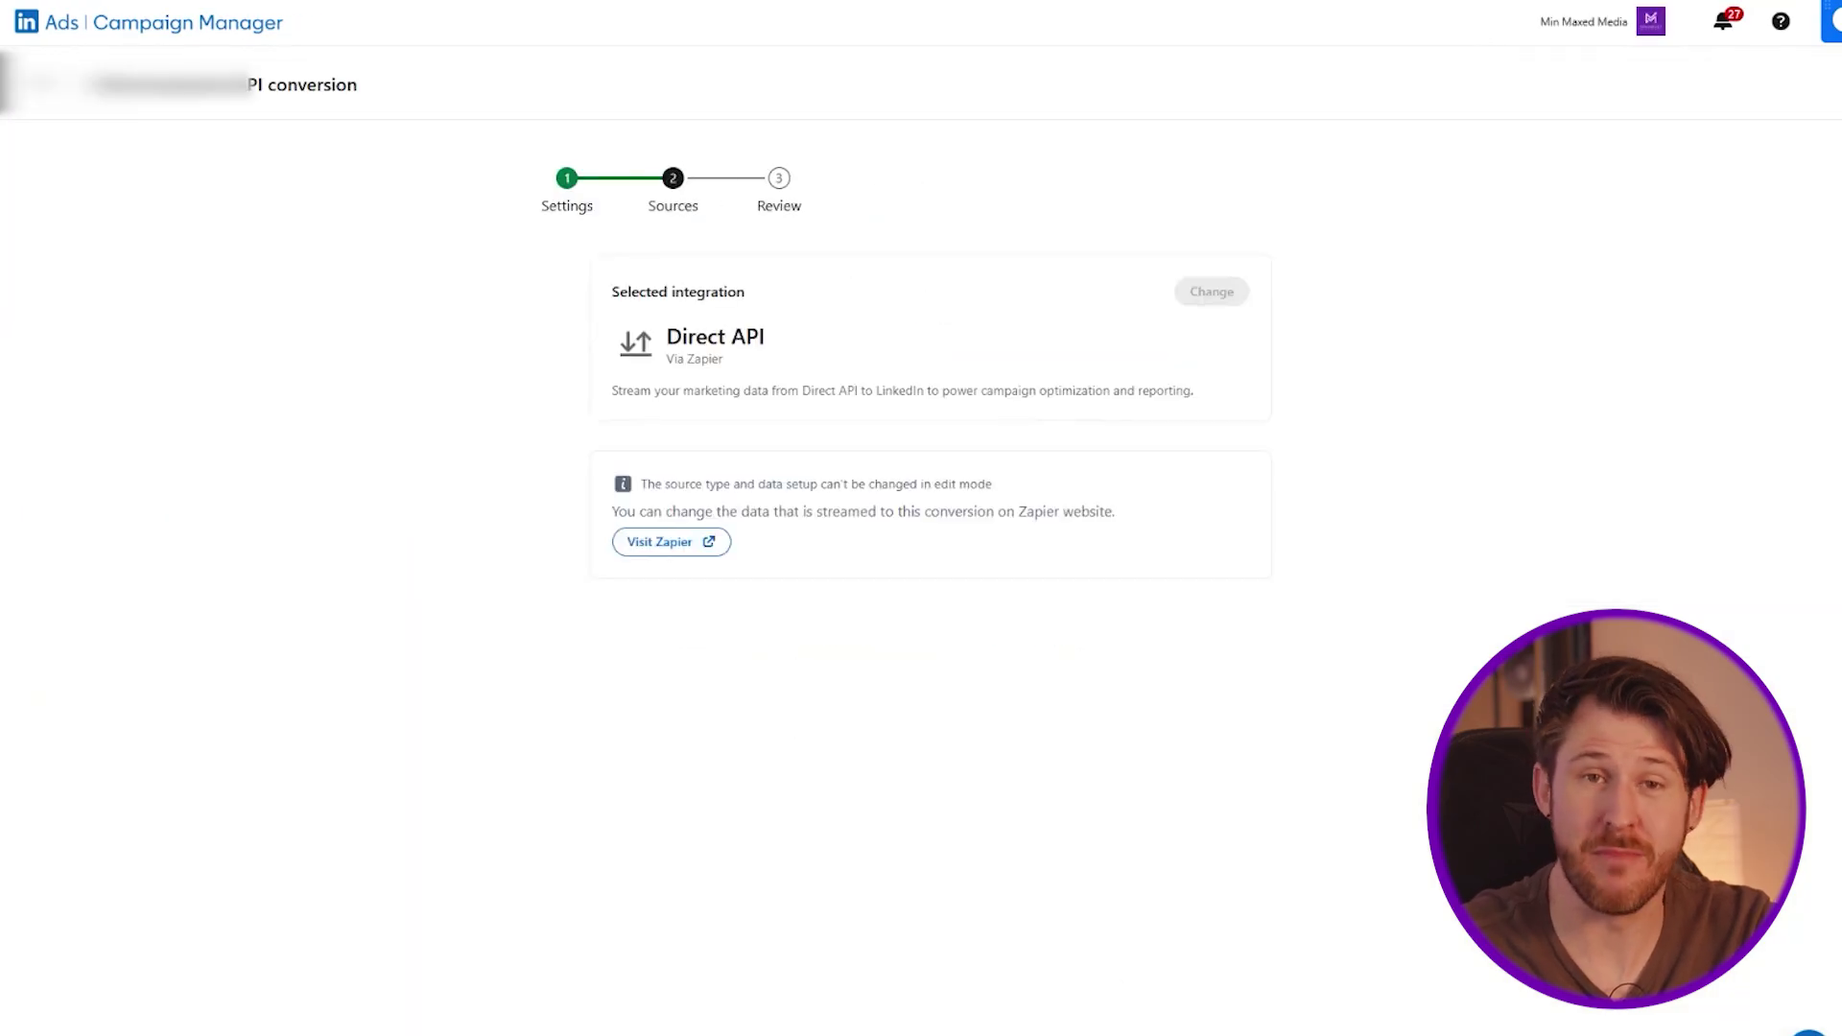
Step: Edit the Campaigns card to change which campaigns use this conversion
click(1278, 712)
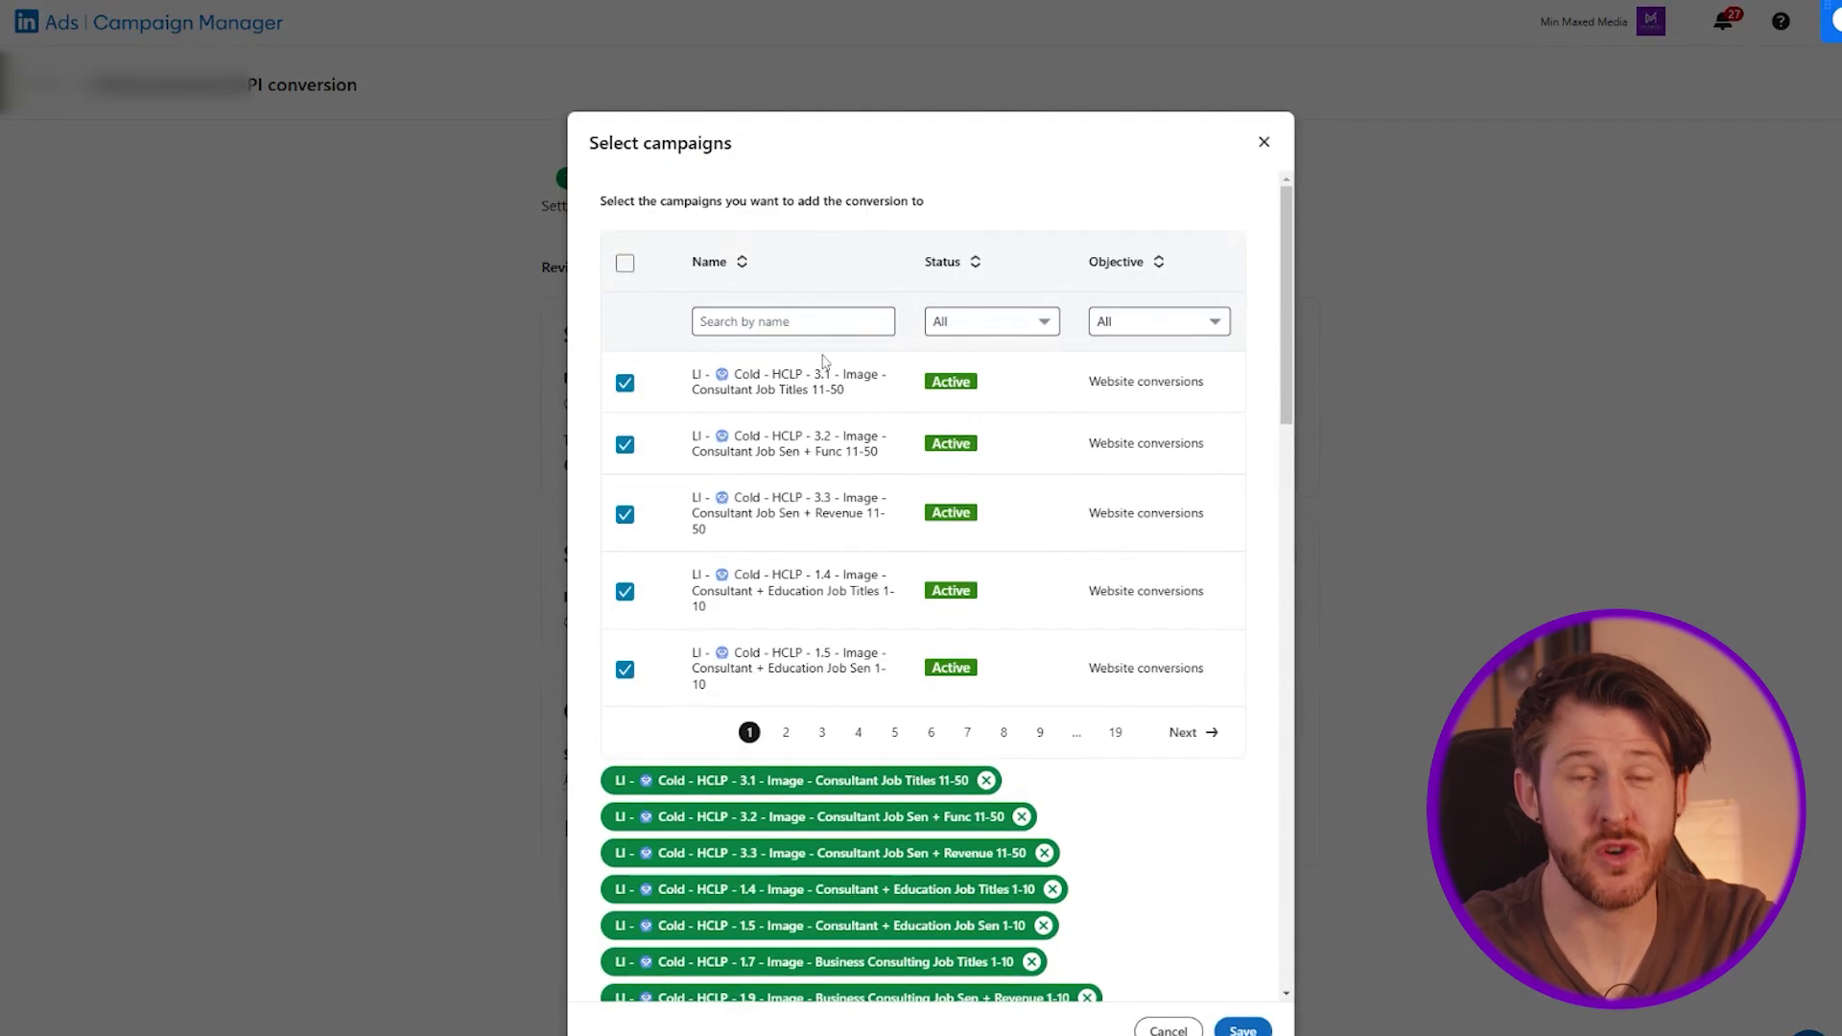
scroll(781, 711, down, 3)
scroll(784, 619, up, 3)
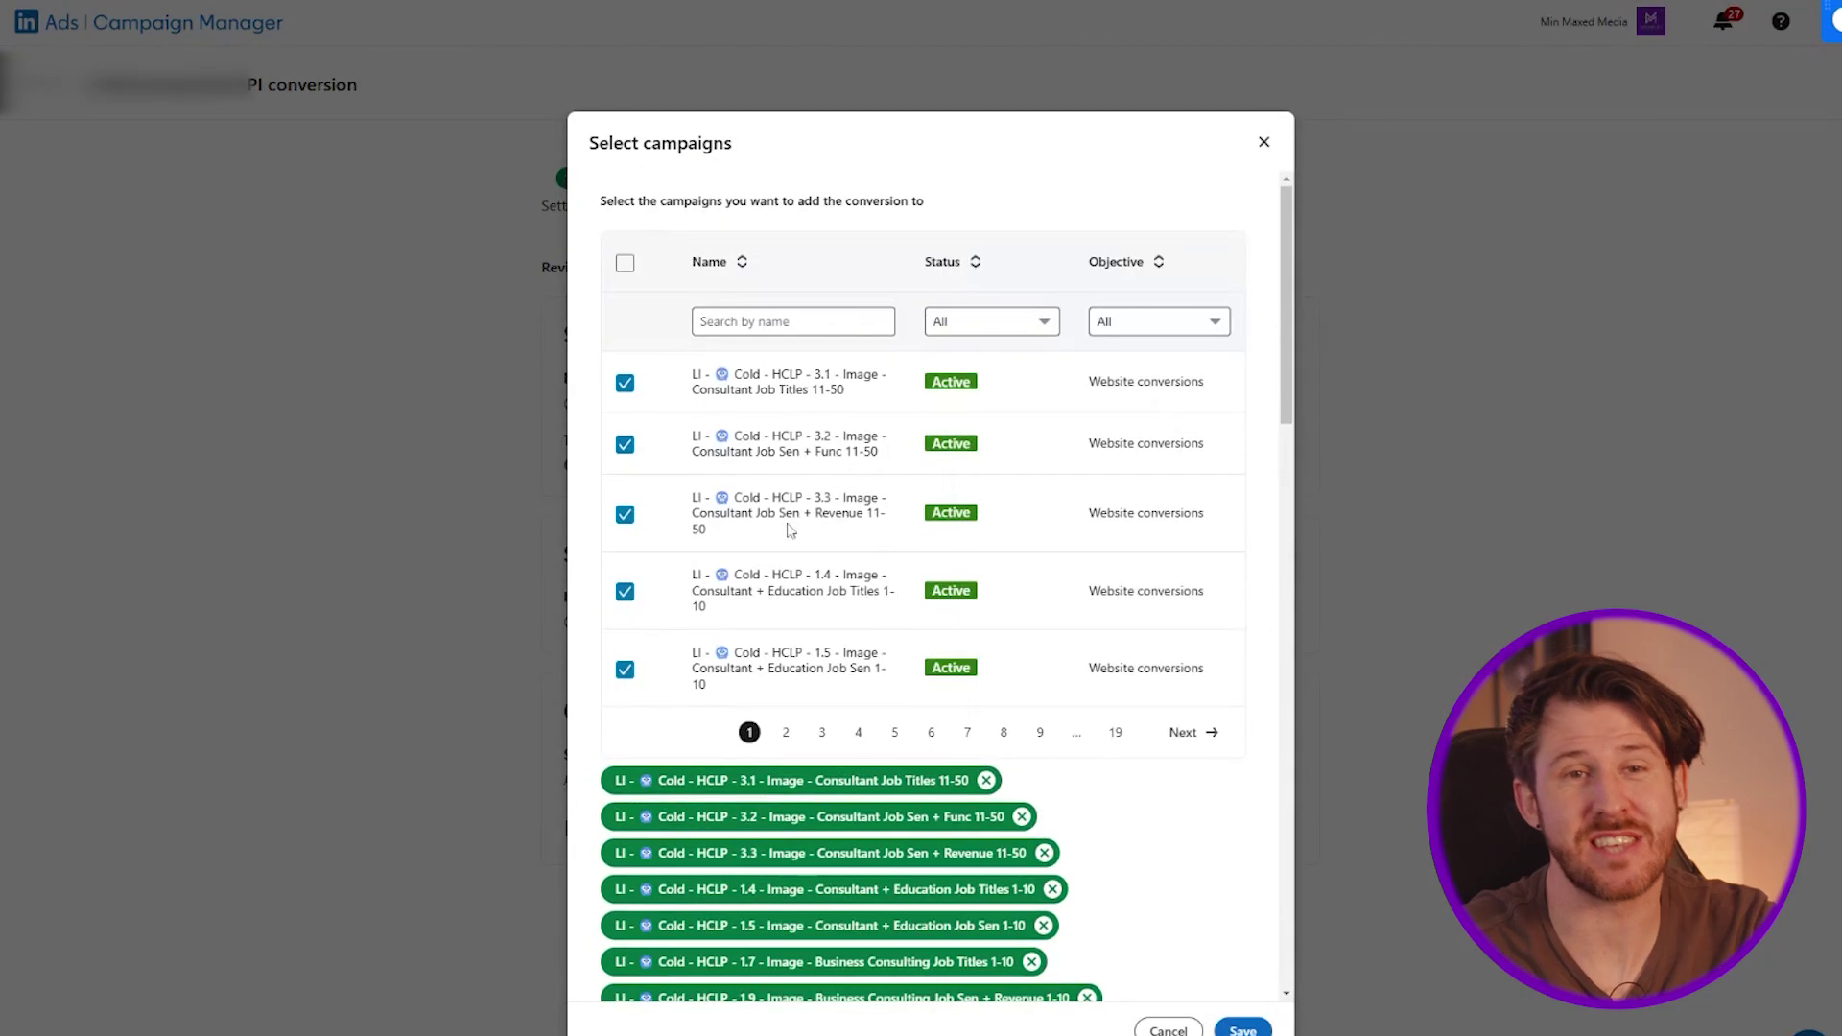